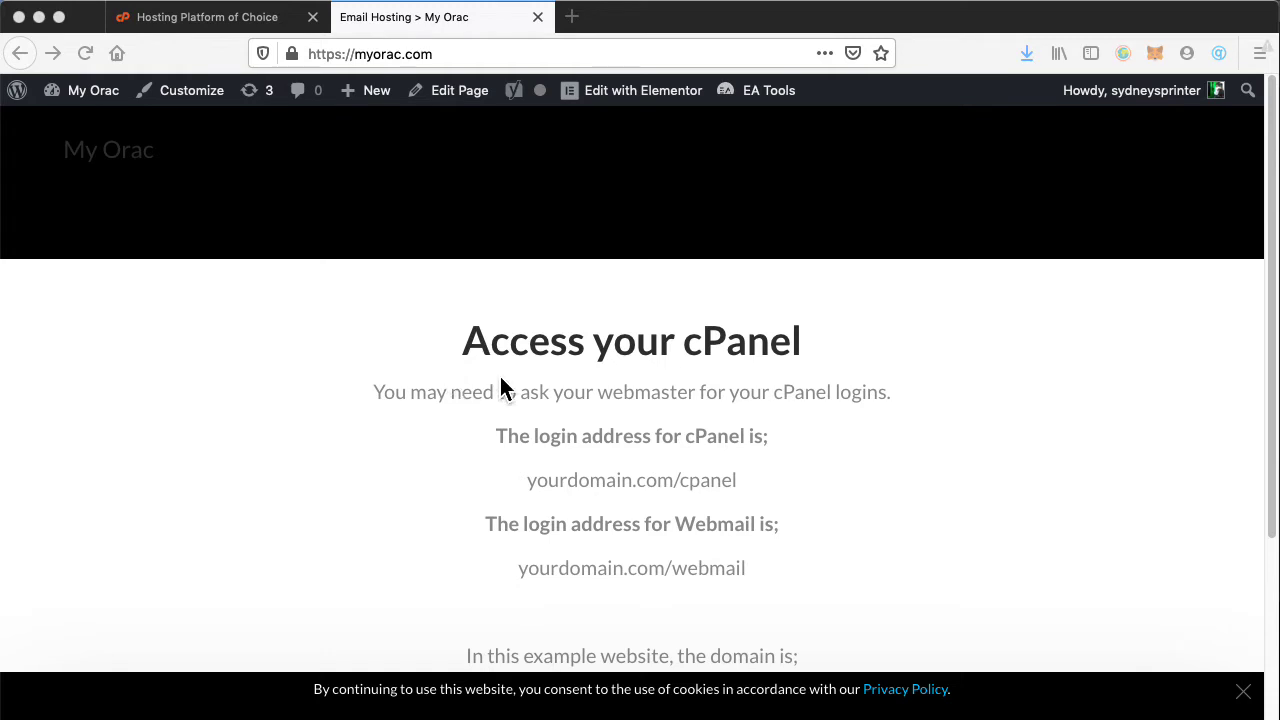
# - Load the cPanel login page by extending the site's address to myorac.com/cpanel
pyautogui.moveTo(356, 54); pyautogui.dragTo(438, 60)
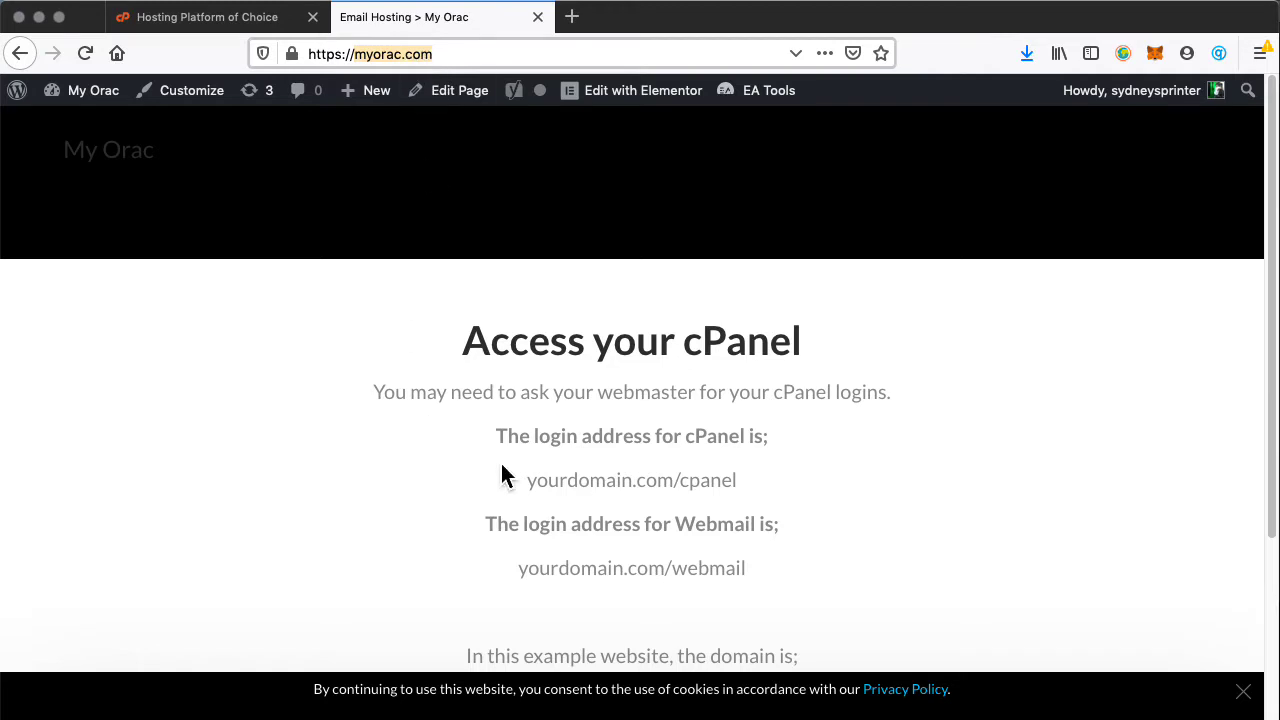
pyautogui.doubleClick(540, 480)
pyautogui.moveTo(620, 485); pyautogui.dragTo(655, 489)
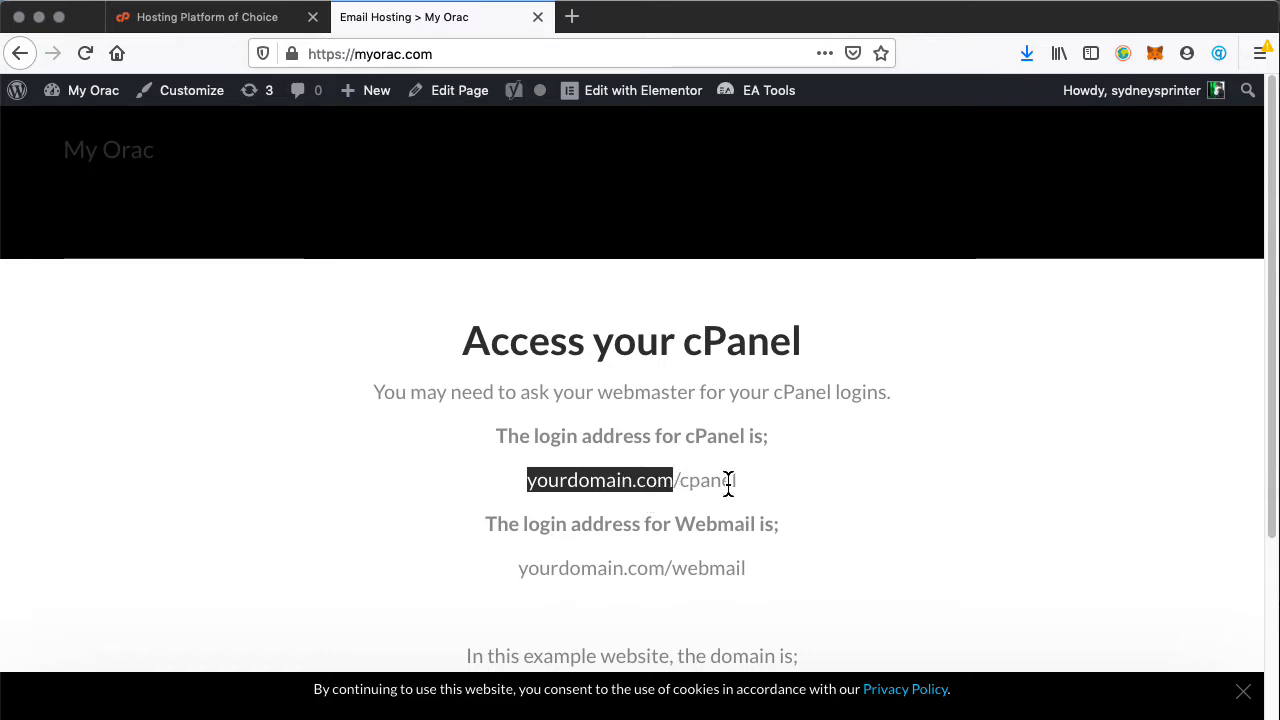
pyautogui.click(471, 54)
pyautogui.click(471, 54)
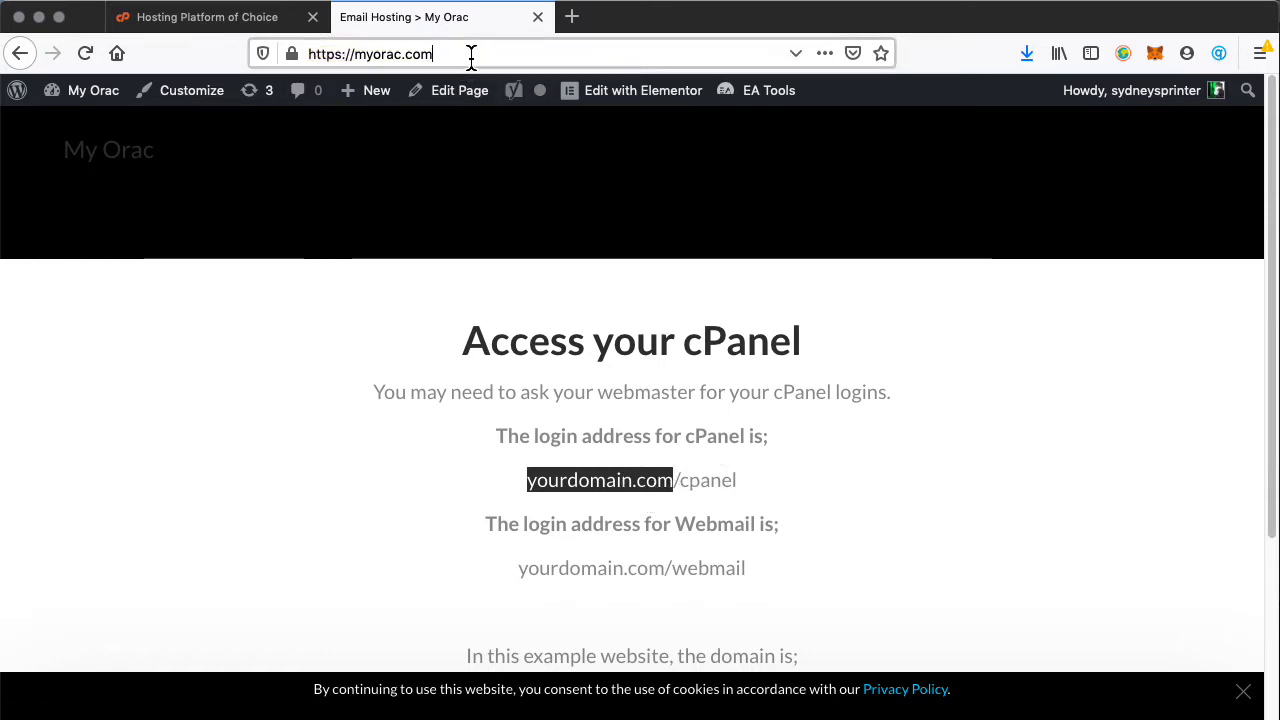
pyautogui.write('/panel')
pyautogui.press('Return')
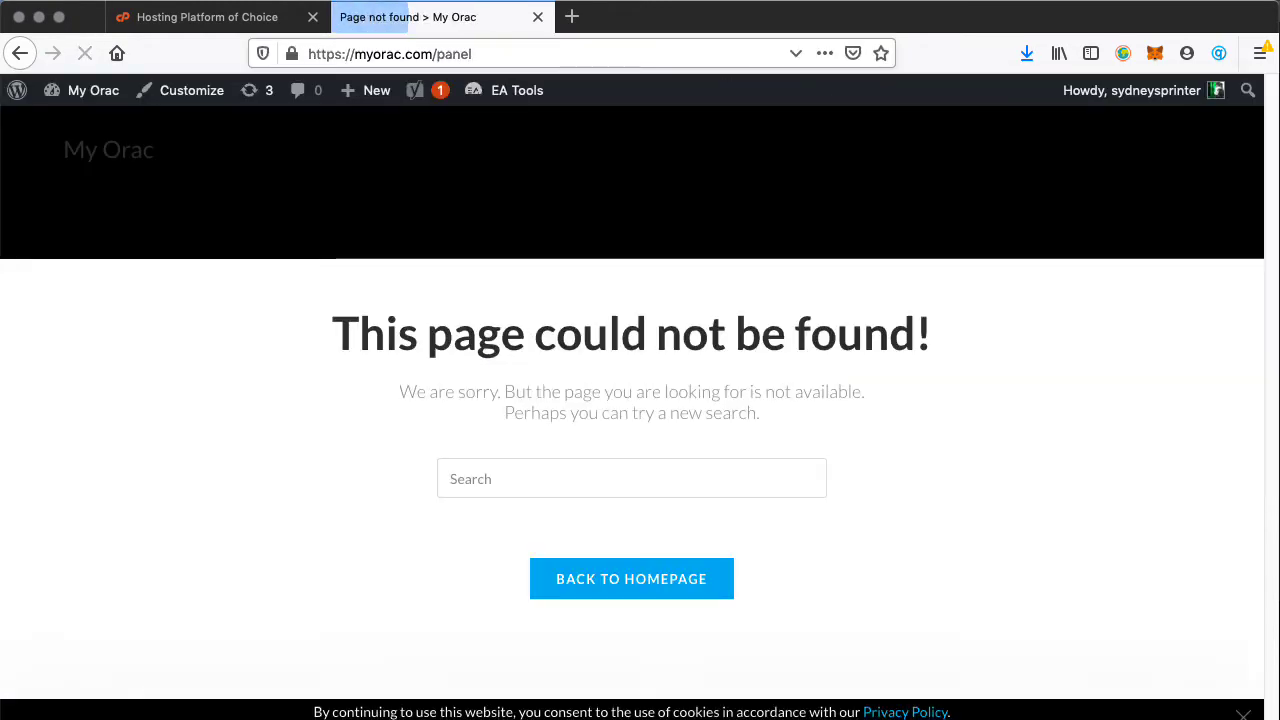
pyautogui.click(437, 54)
pyautogui.write('c')
pyautogui.press('Return')
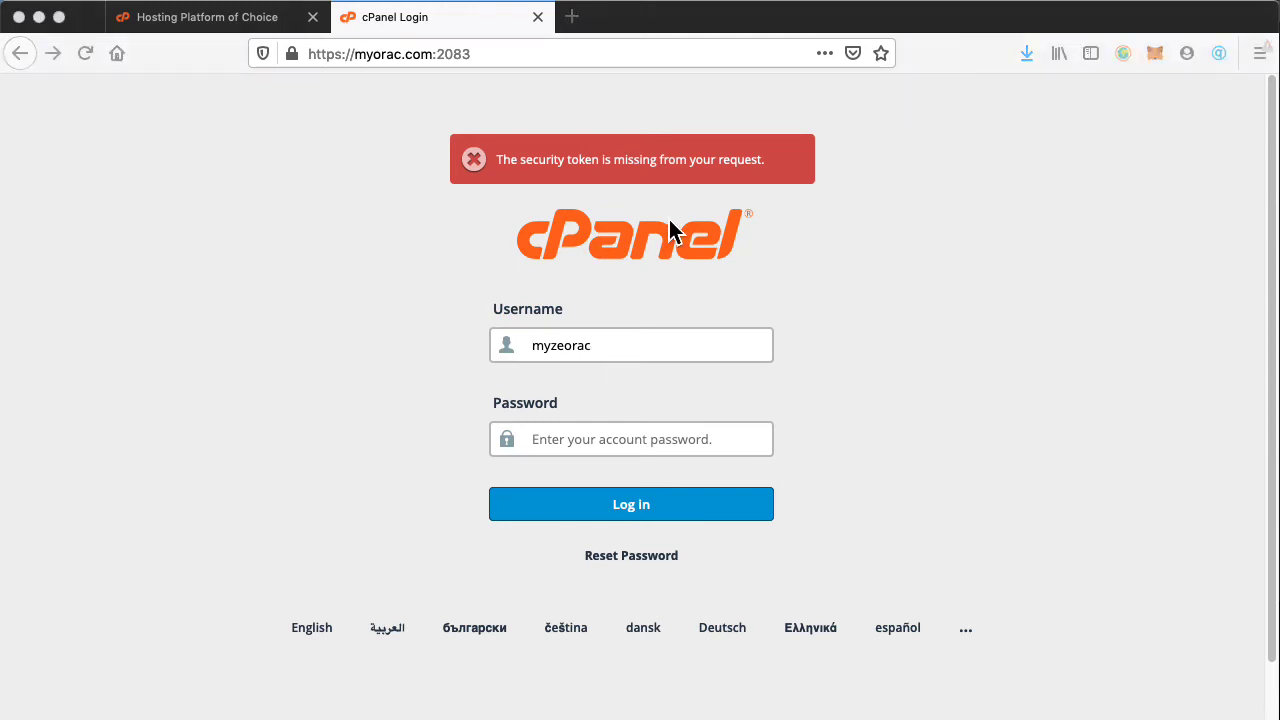
# - Enter the account password for the prefilled username and log in to cPanel
pyautogui.doubleClick(551, 346)
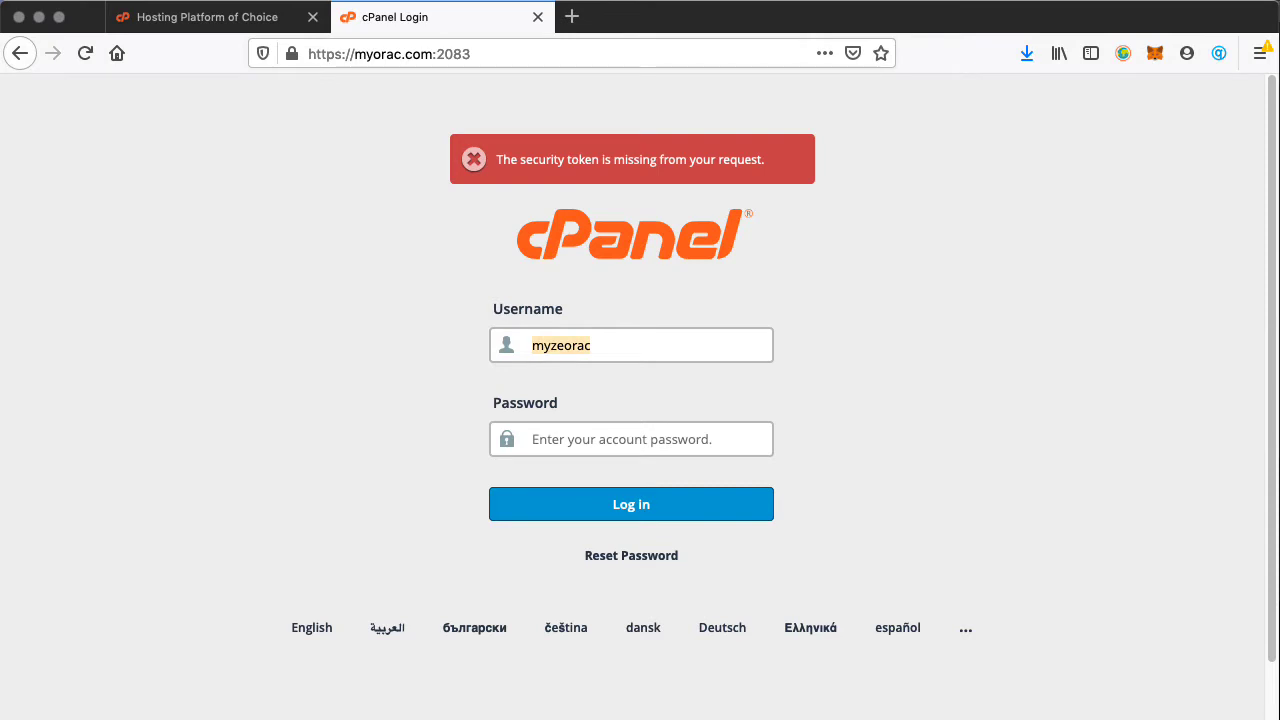
pyautogui.press('Tab')
pyautogui.write('••••••••••••••••')
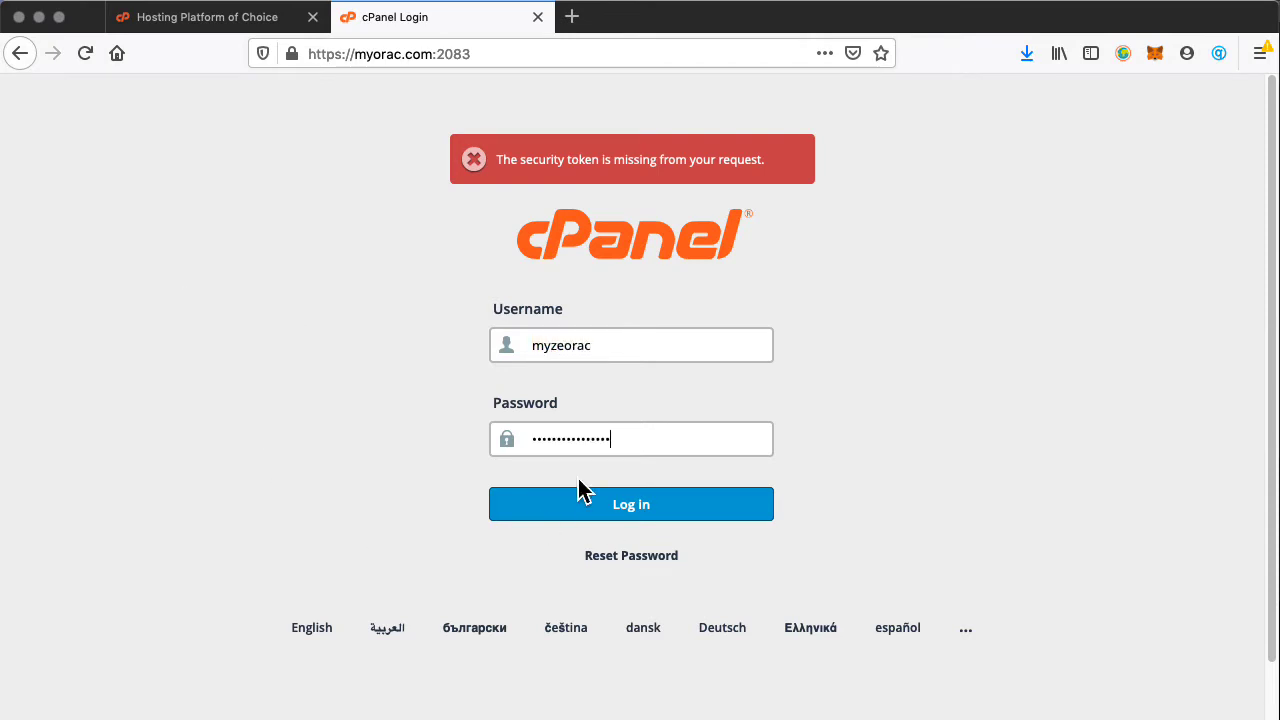
pyautogui.moveTo(1, 390)
pyautogui.mouseDown()
pyautogui.moveTo(151, 351)
pyautogui.moveTo(265, 376)
pyautogui.moveTo(0, 386)
pyautogui.mouseUp()
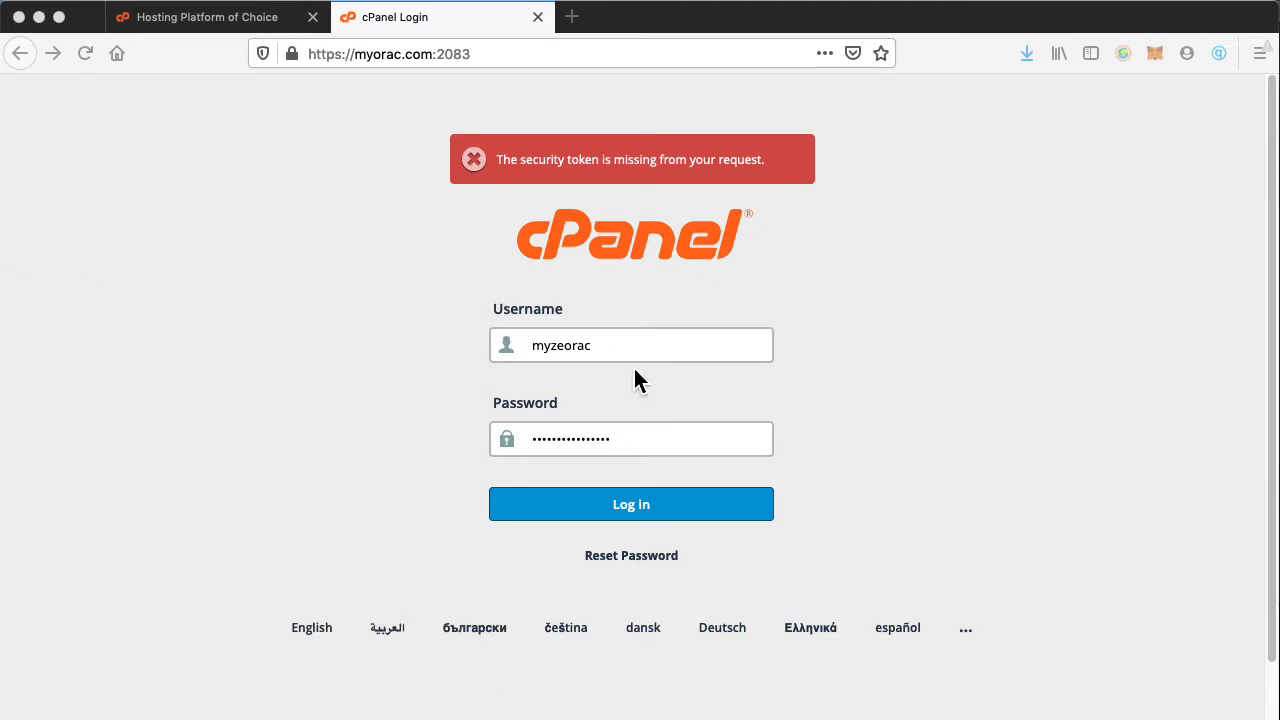
pyautogui.click(637, 505)
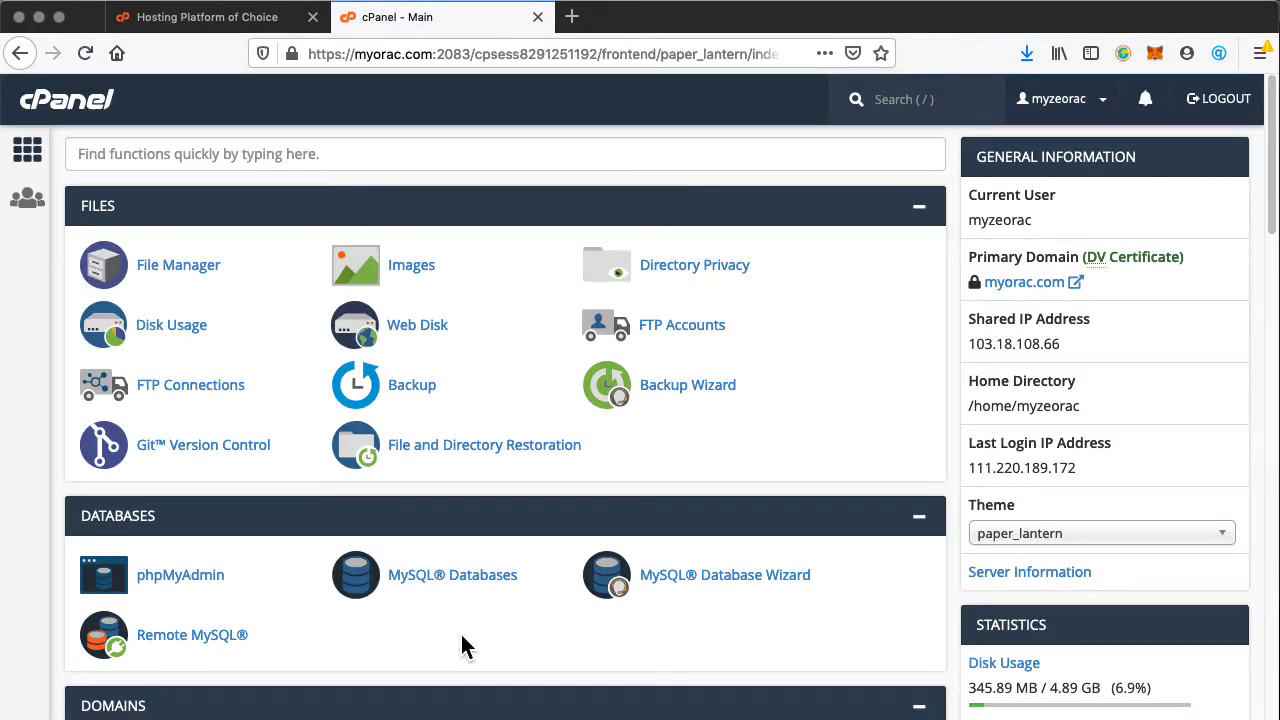
# - Open Email Accounts from the Email section of the cPanel main page
pyautogui.scroll(-4, 470, 640)
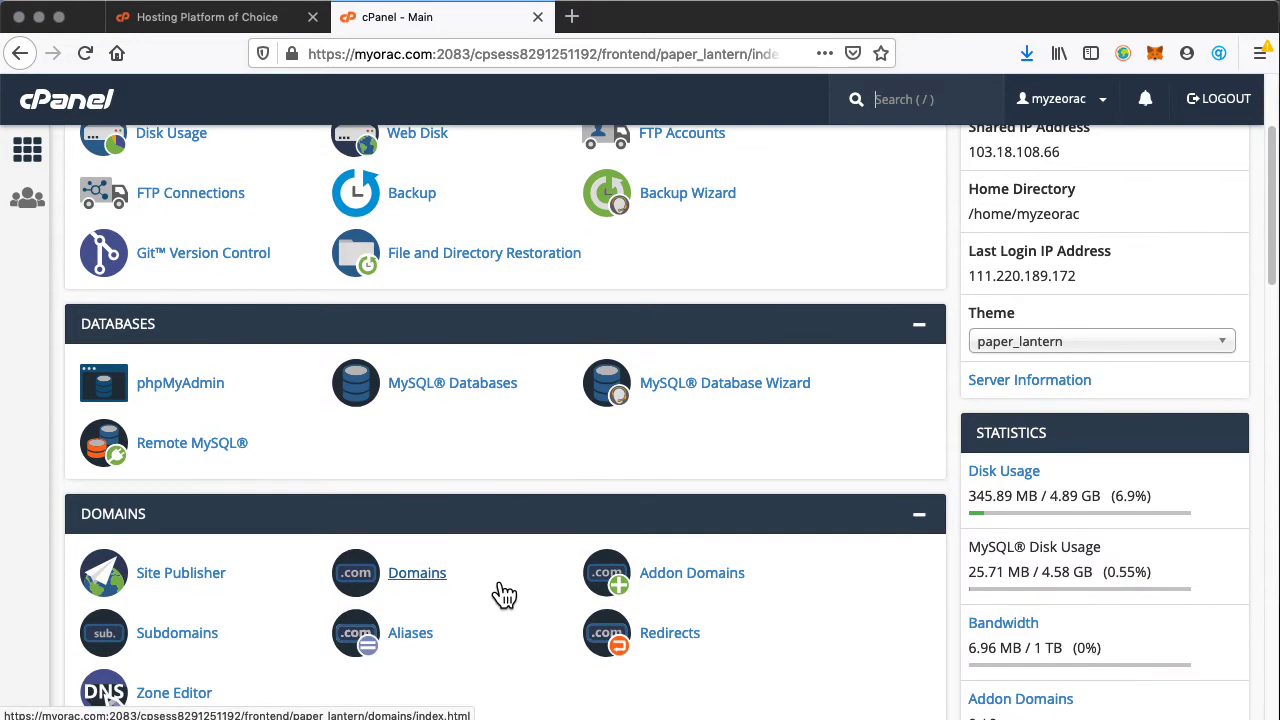
pyautogui.scroll(-1, 502, 594)
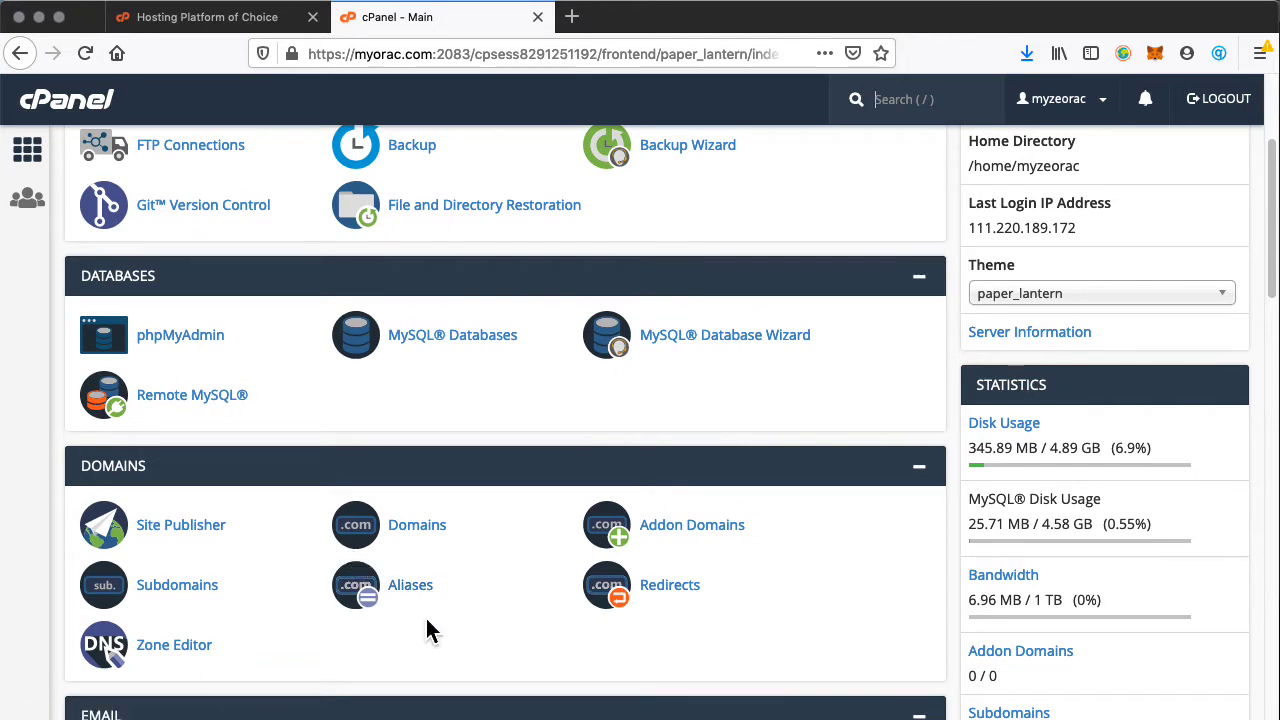
pyautogui.scroll(5, 466, 470)
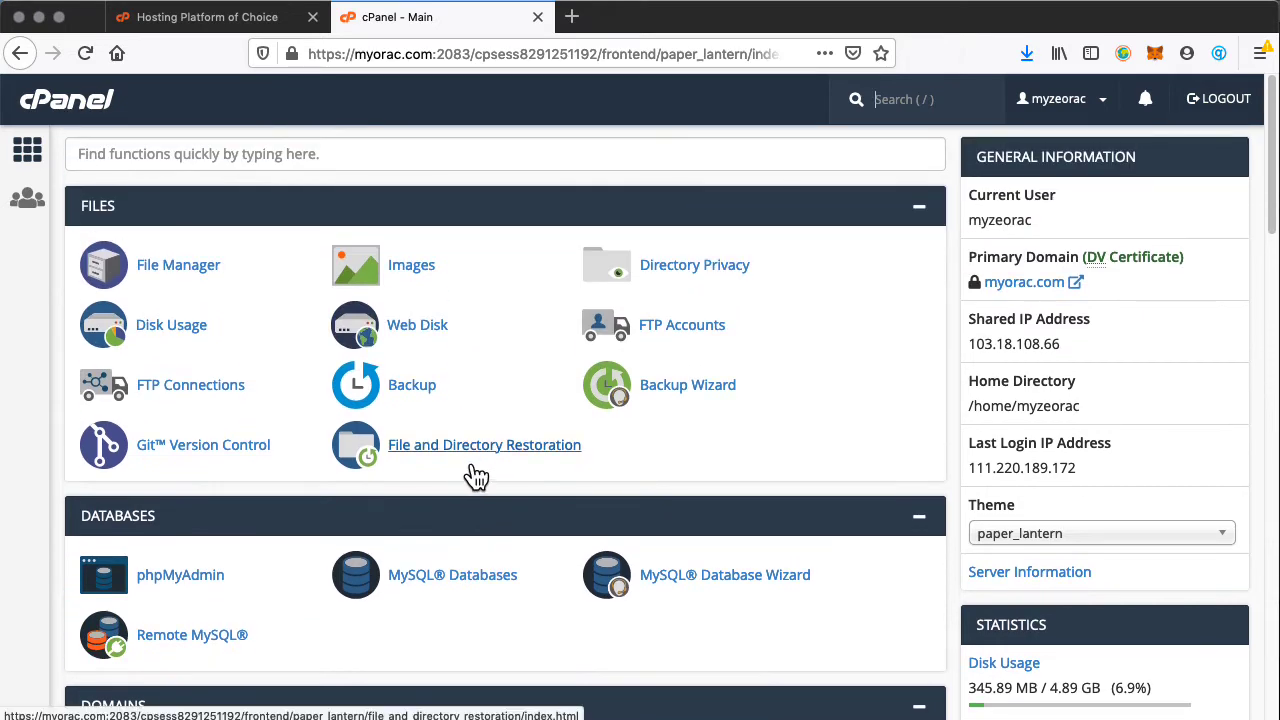
pyautogui.scroll(-2, 563, 553)
pyautogui.scroll(-10, 563, 553)
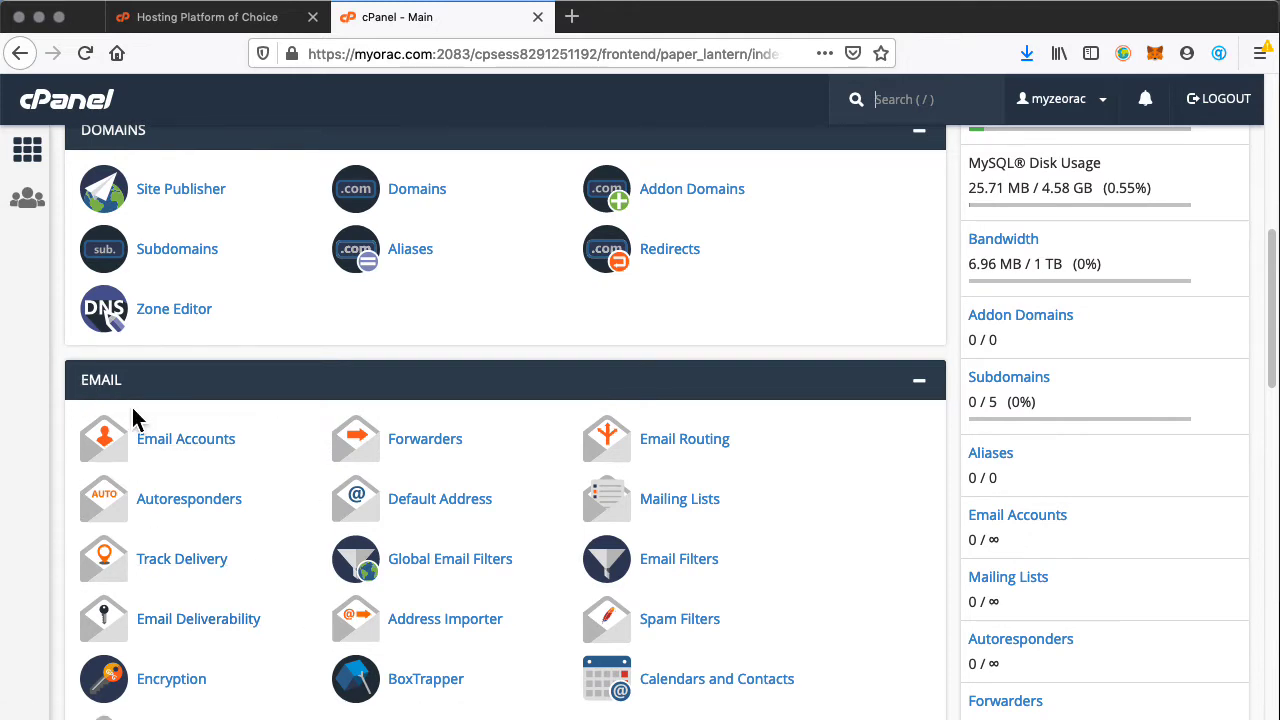
pyautogui.click(203, 452)
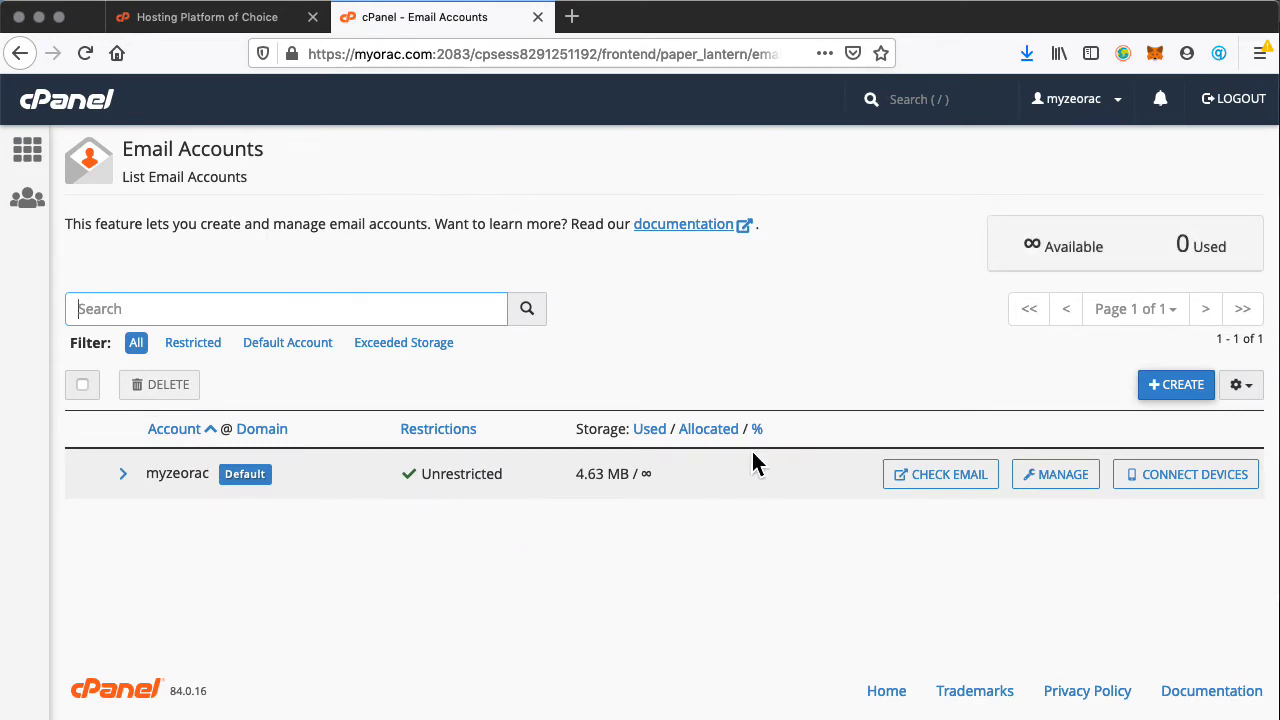
# - Start a new email account with the username test and a generated password
pyautogui.click(1180, 390)
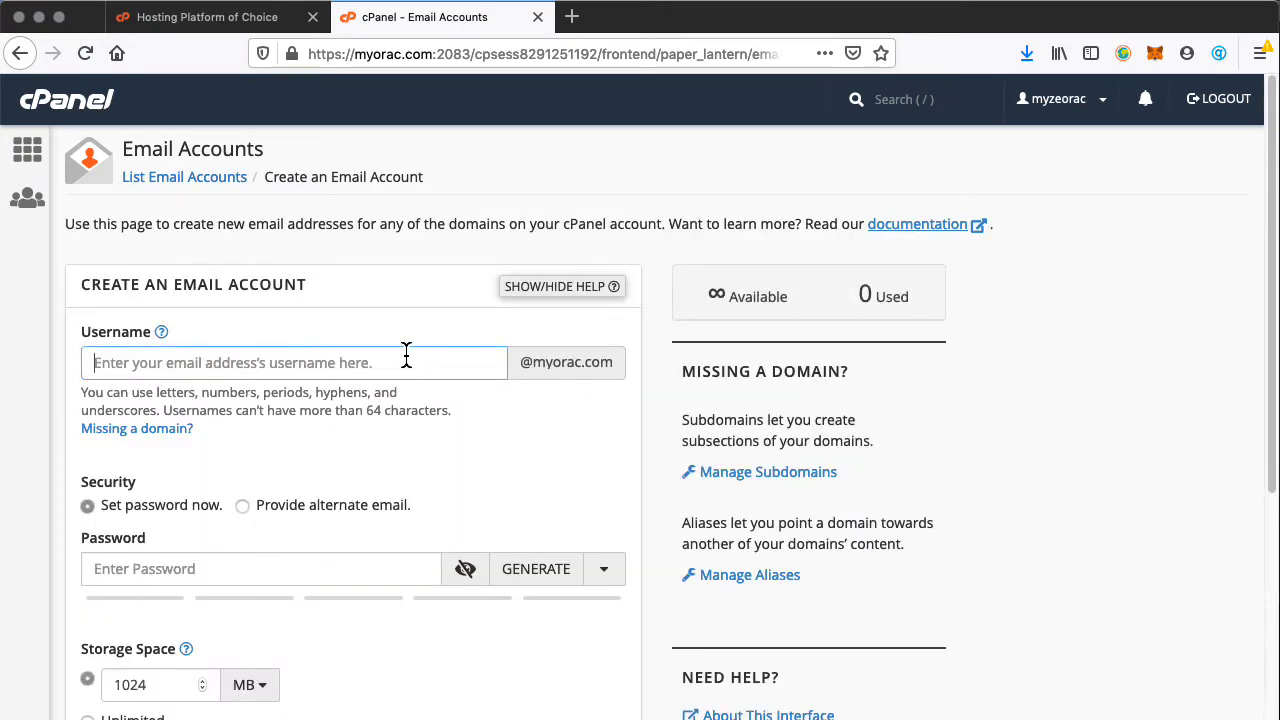
pyautogui.write('test')
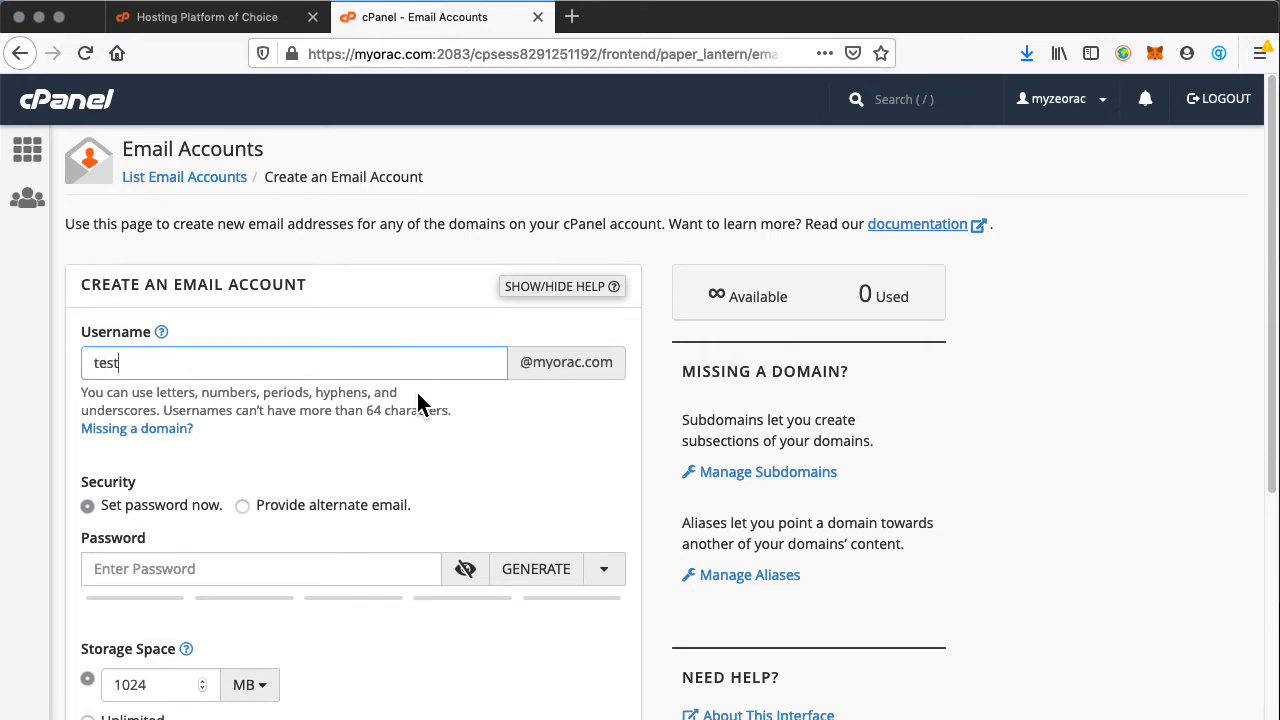
pyautogui.click(327, 556)
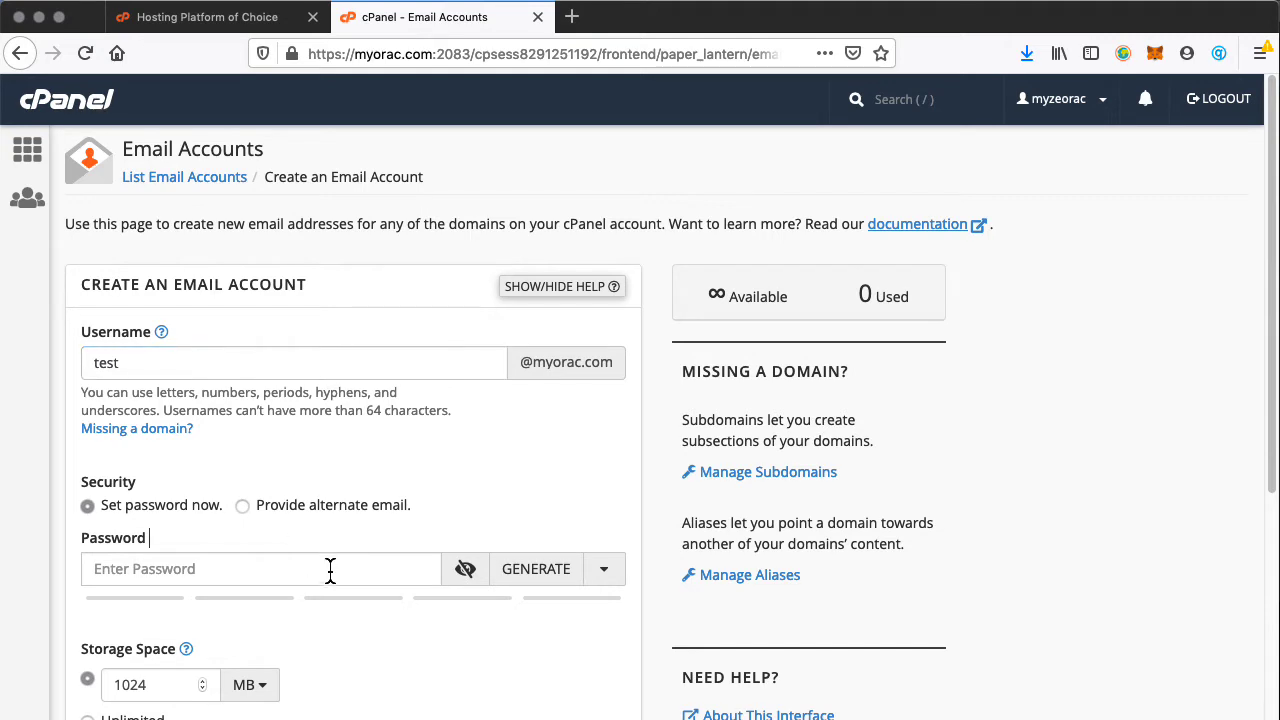
pyautogui.click(545, 578)
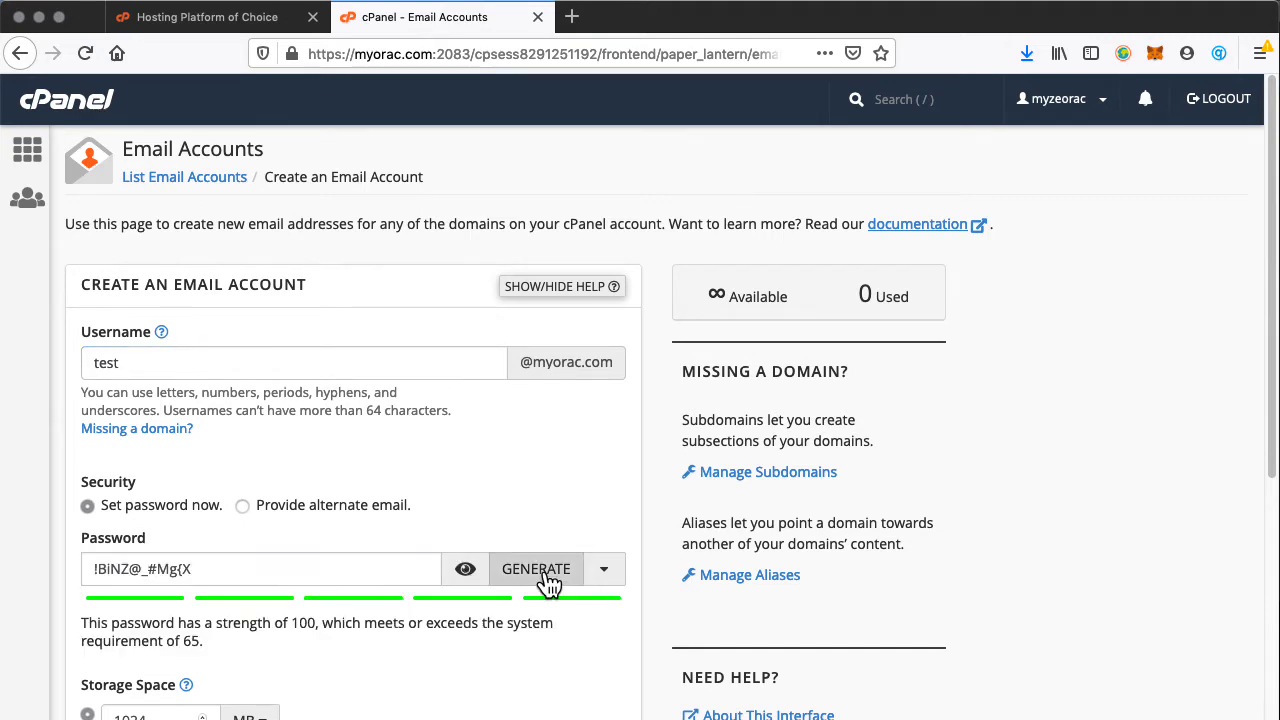
# - Copy the generated password, switch to PasswordWallet, and paste it into the password field of a new entry
pyautogui.tripleClick(233, 570)
pyautogui.press('super+c')
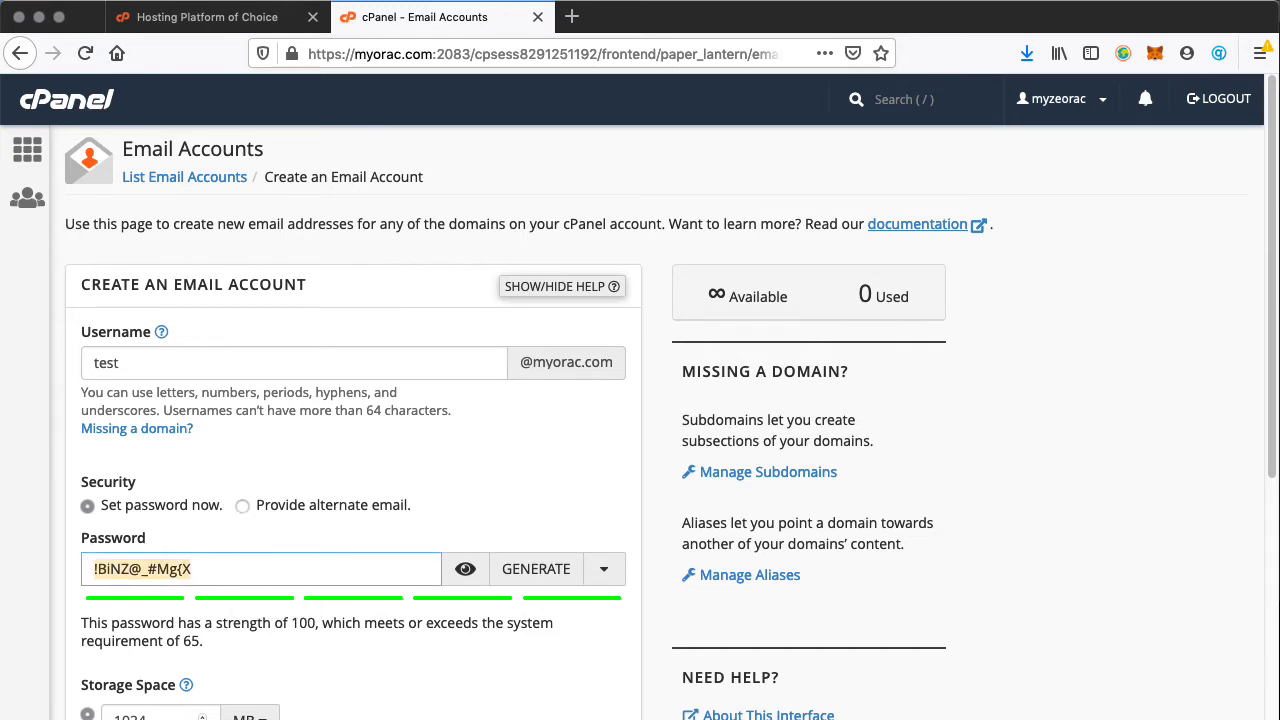
pyautogui.press('super+Tab')
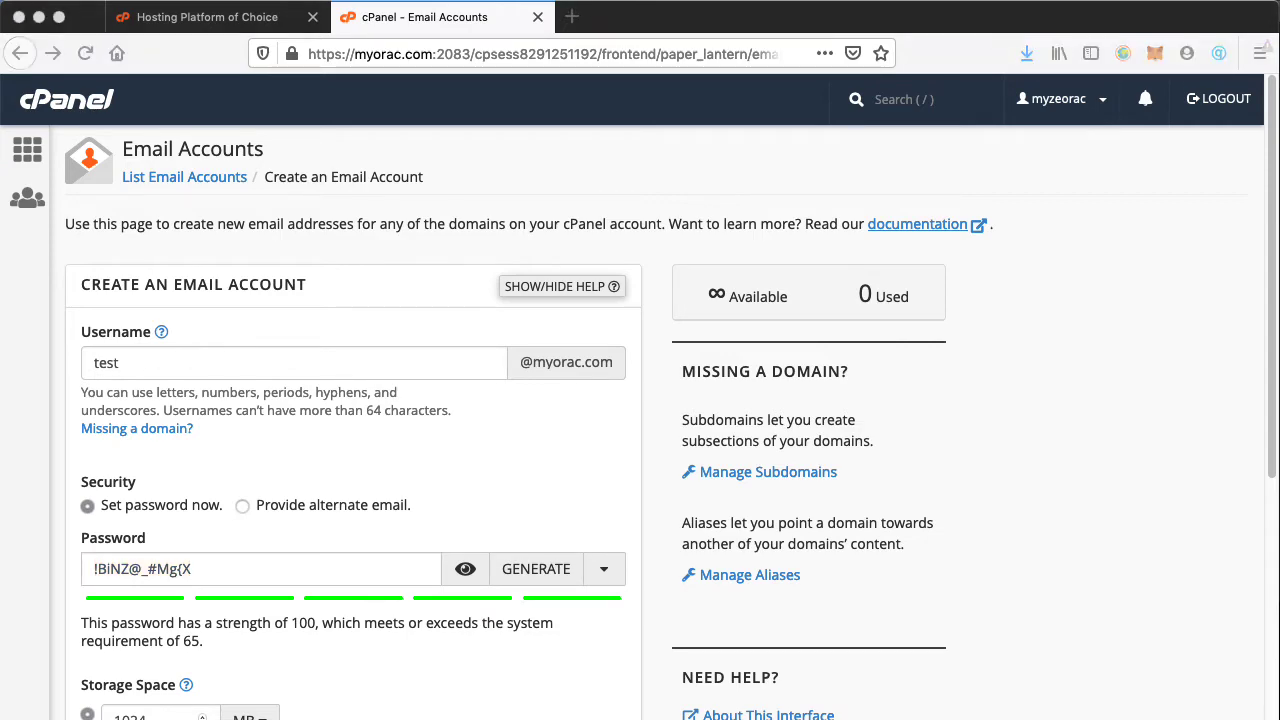
pyautogui.moveTo(2, 328); pyautogui.dragTo(823, 347)
pyautogui.click(698, 348)
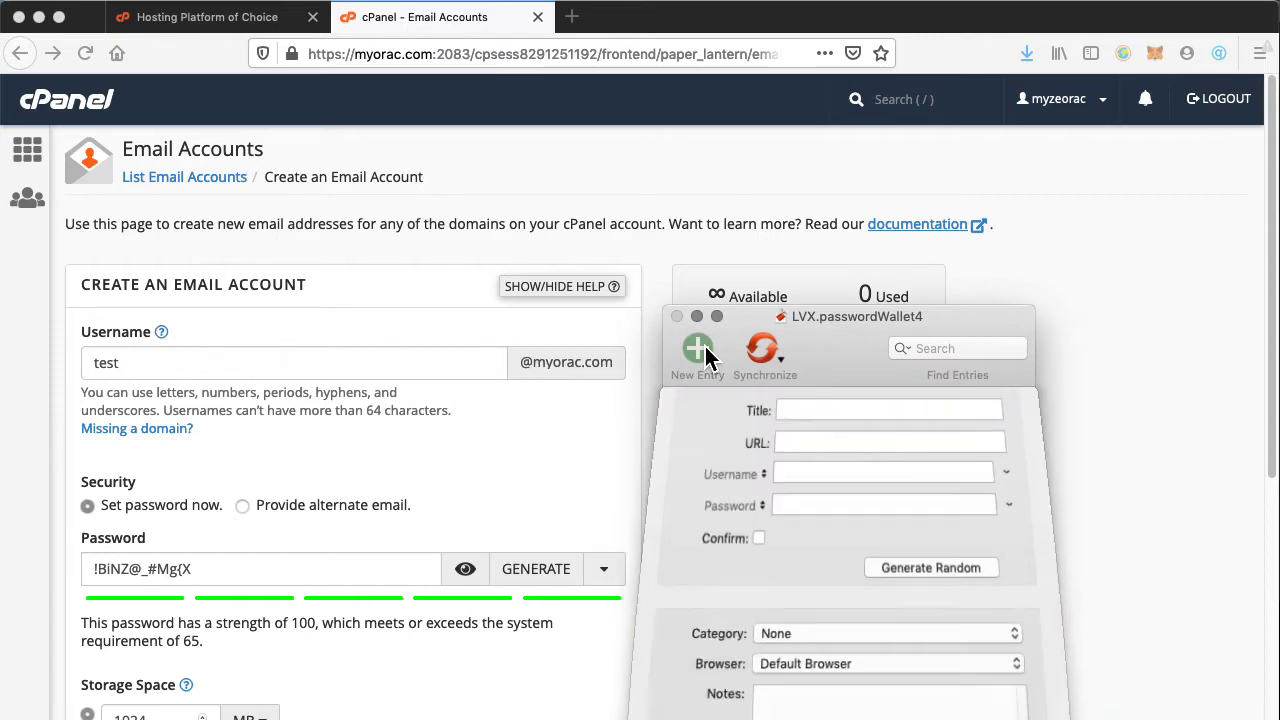
pyautogui.click(797, 530)
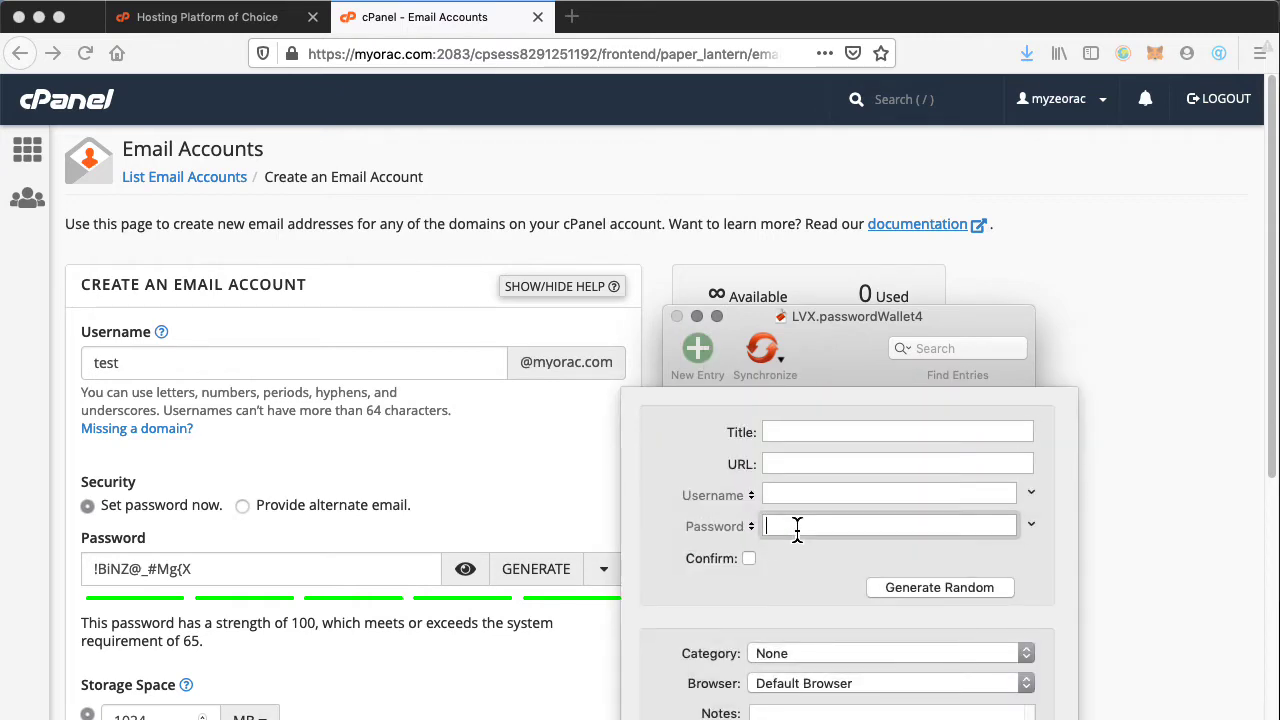
pyautogui.press('super+v')
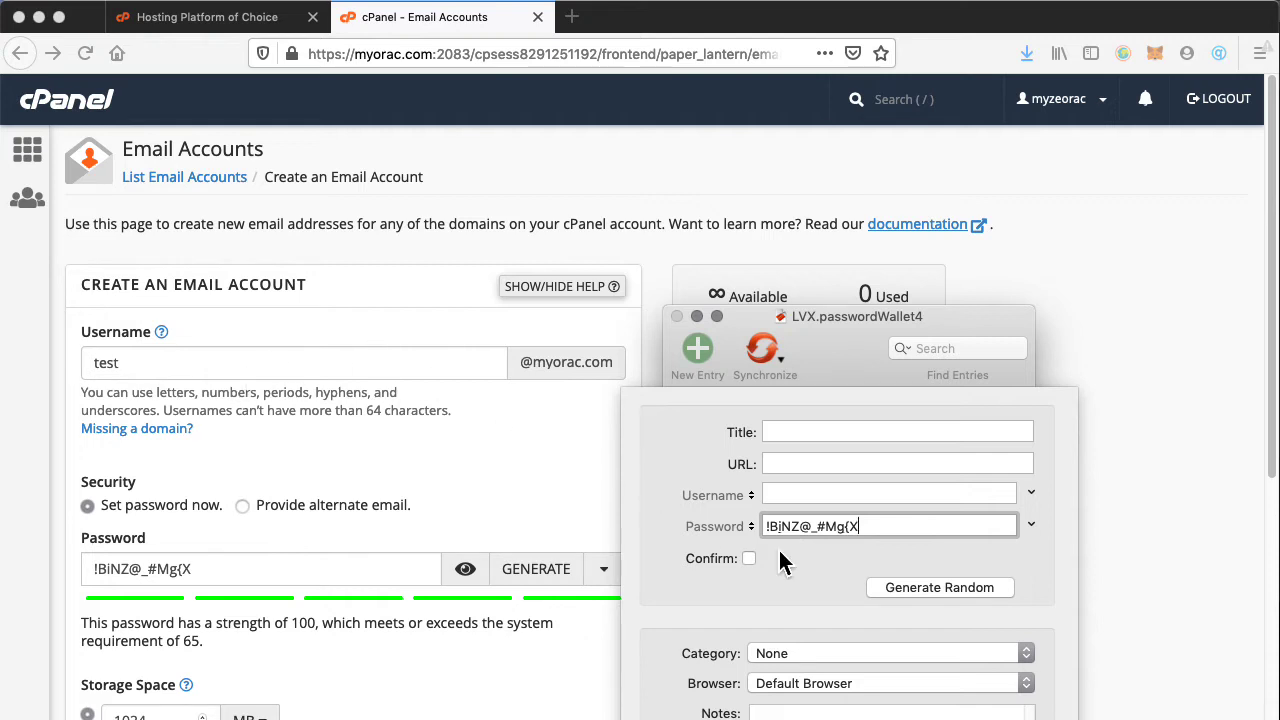
# - Back in cPanel, set the new email account's storage space to Unlimited and create the account
pyautogui.click(466, 443)
pyautogui.scroll(-5, 510, 484)
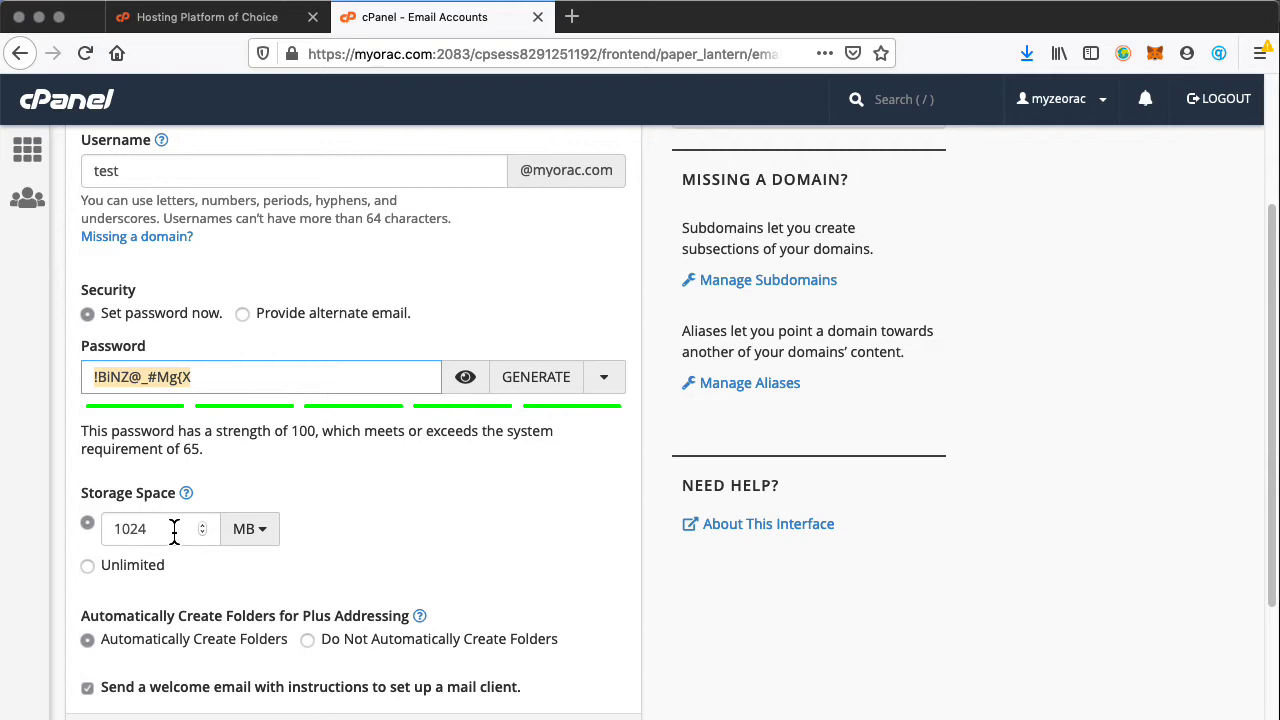
pyautogui.click(143, 570)
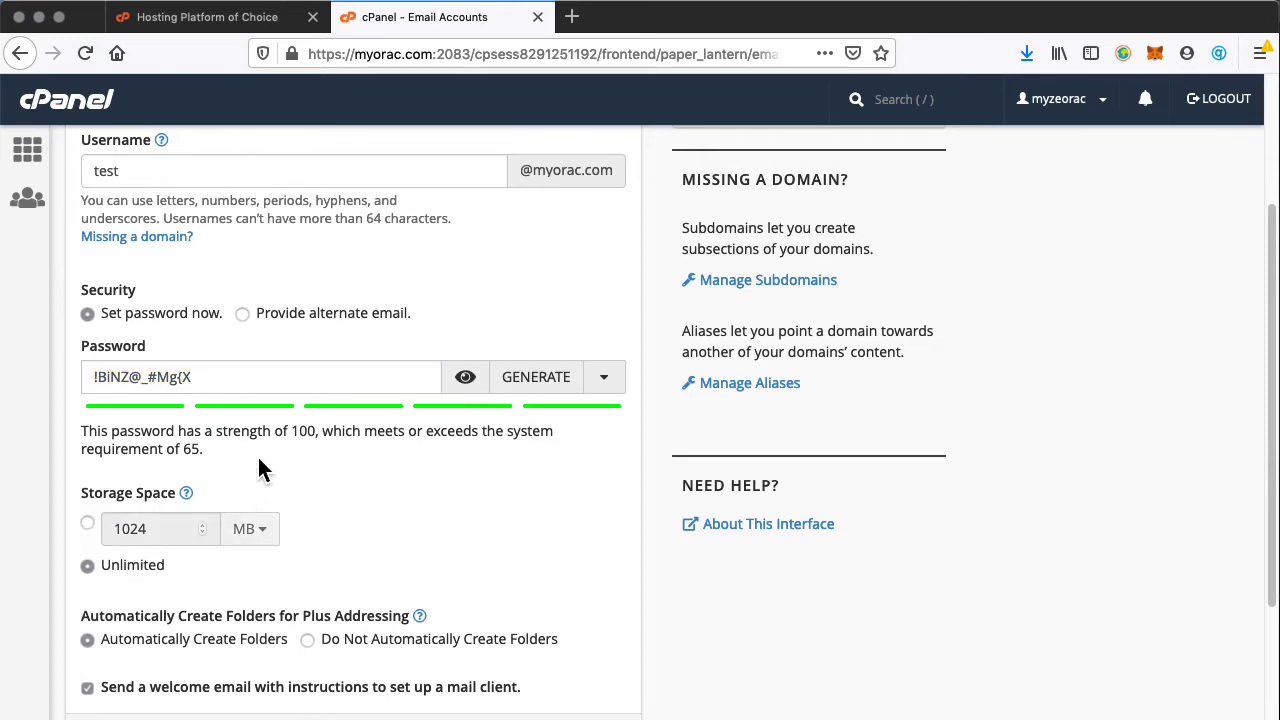
pyautogui.scroll(-3, 228, 470)
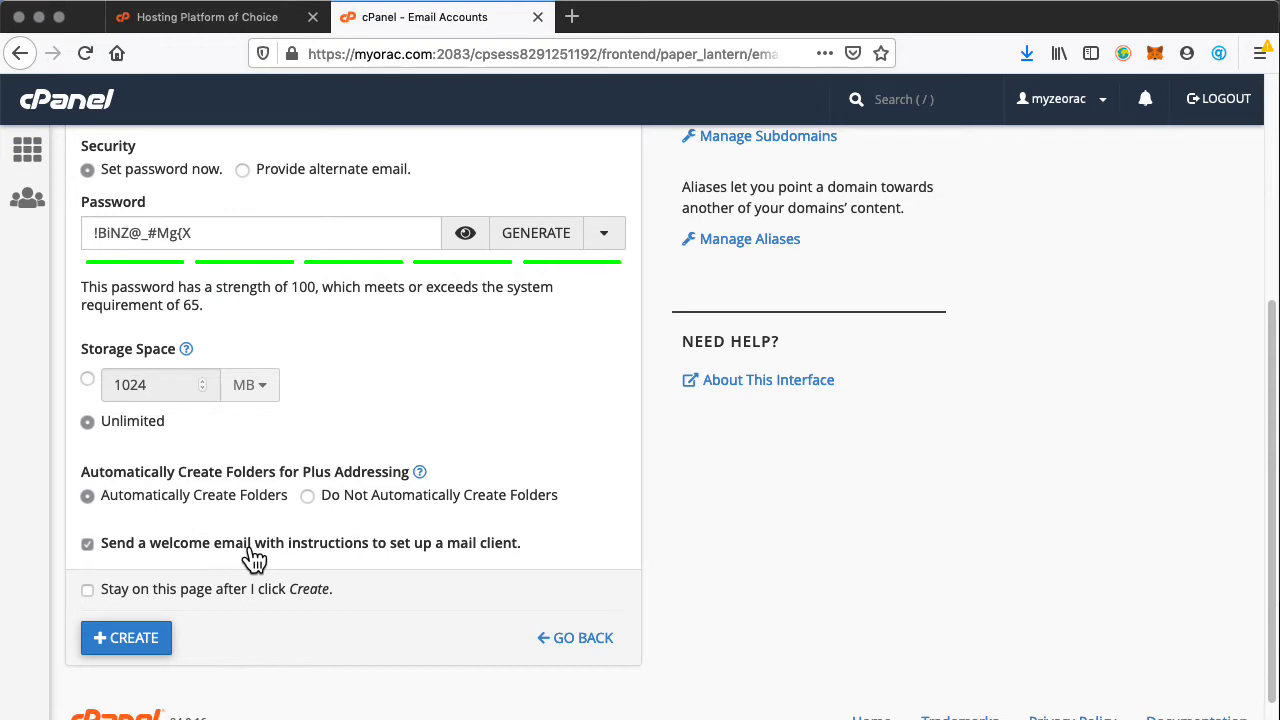
pyautogui.click(144, 646)
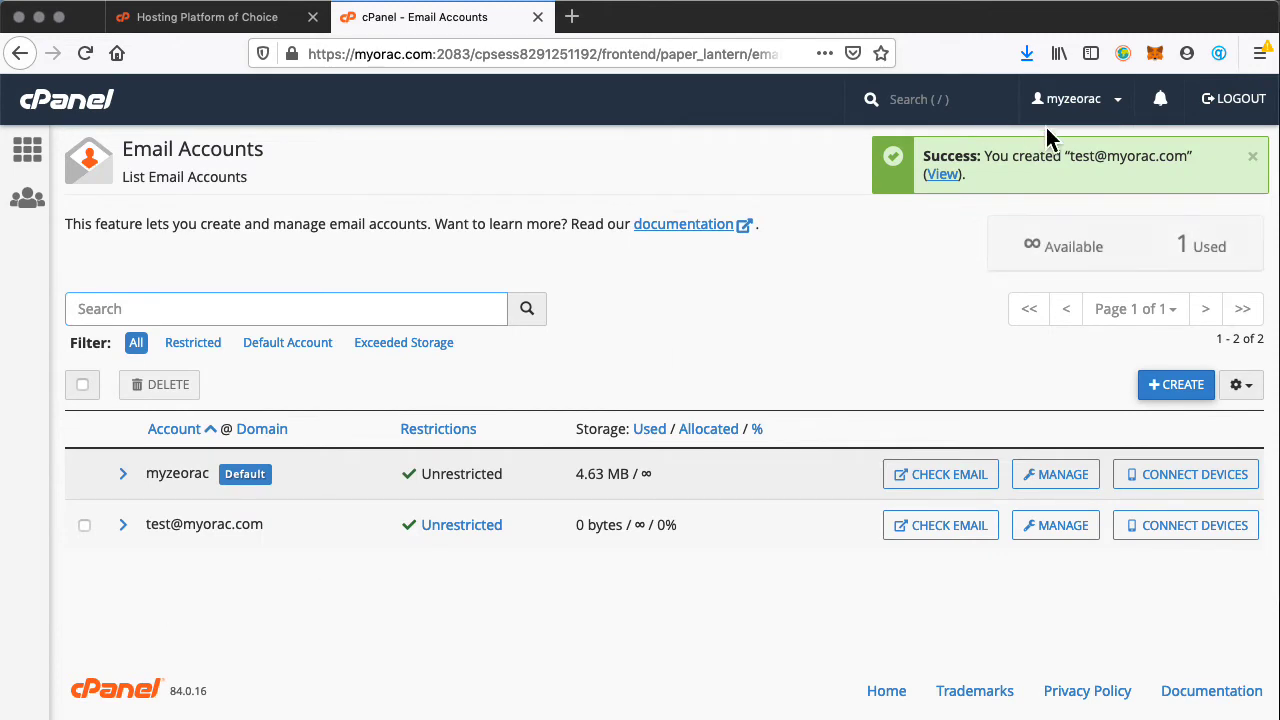
# - Copy the newly created email address and paste it into the username field of the open PasswordWallet entry
pyautogui.click(1075, 161)
pyautogui.moveTo(1075, 161); pyautogui.dragTo(1185, 156)
pyautogui.press('super+c')
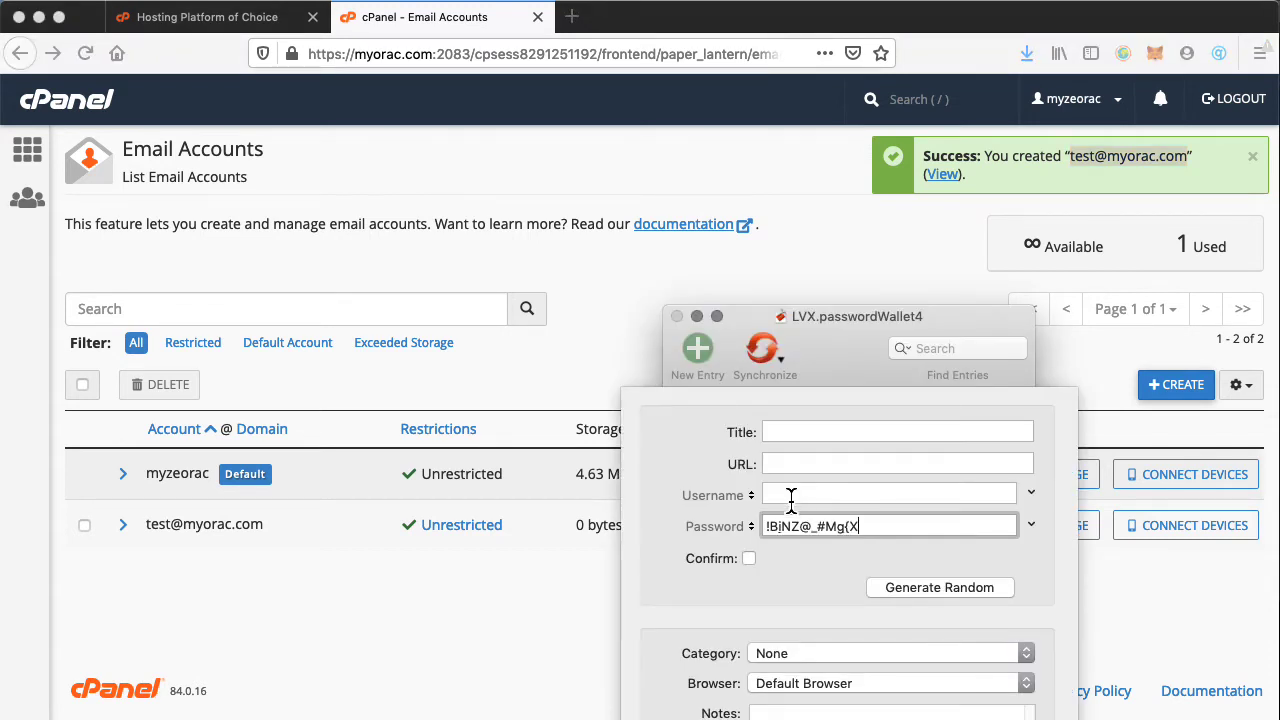
pyautogui.click(791, 495)
pyautogui.press('super+v')
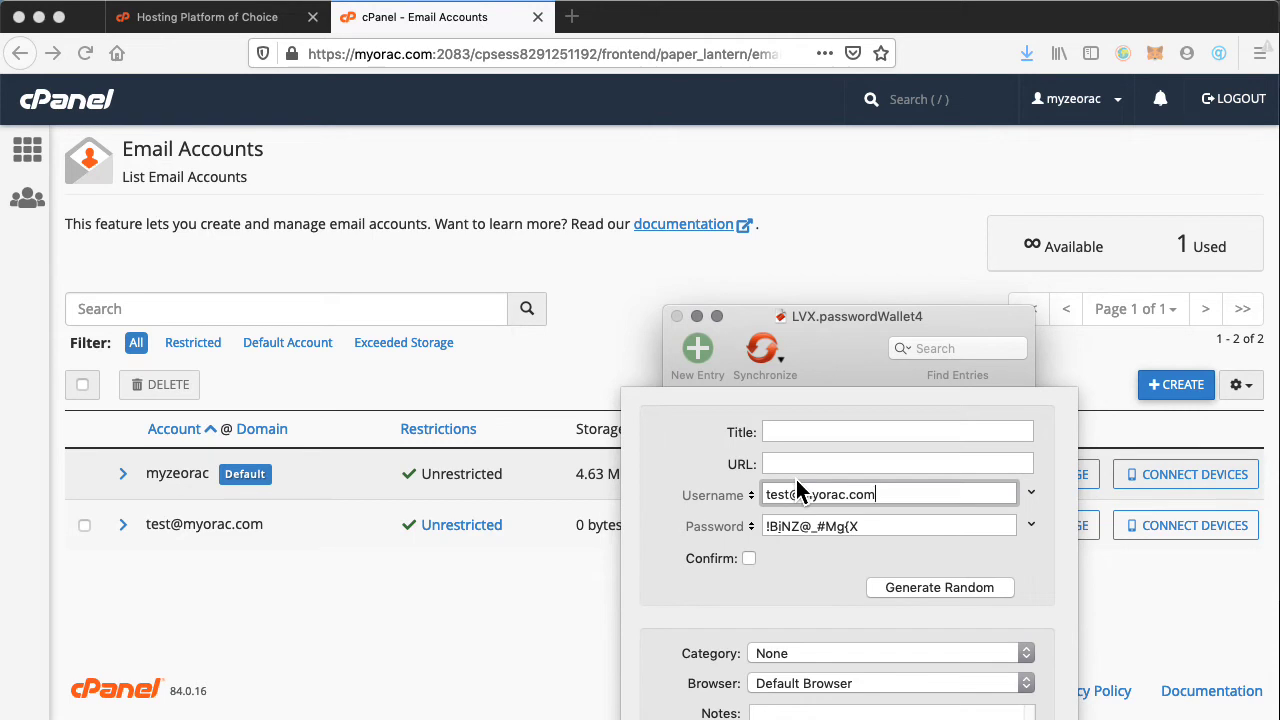
# - Load myorac.com in a new browser tab and put its address into editing with the cursor at the end
pyautogui.click(569, 24)
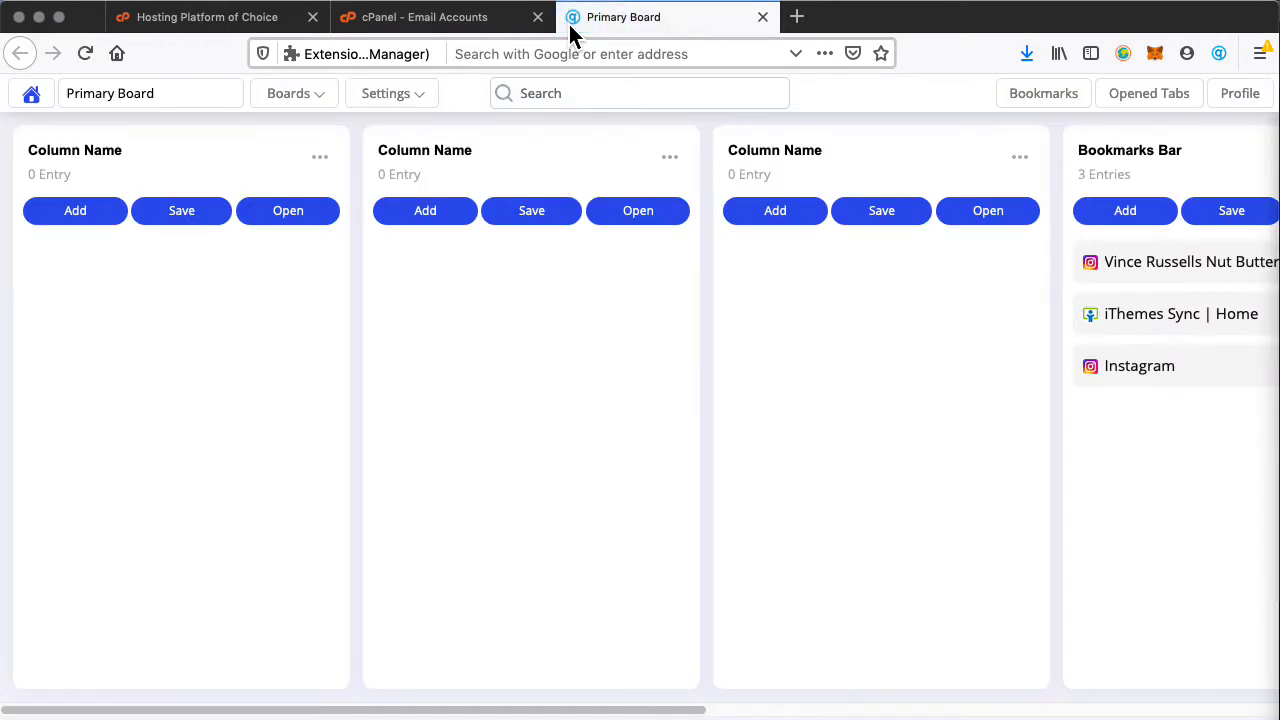
pyautogui.write('my')
pyautogui.press('Return')
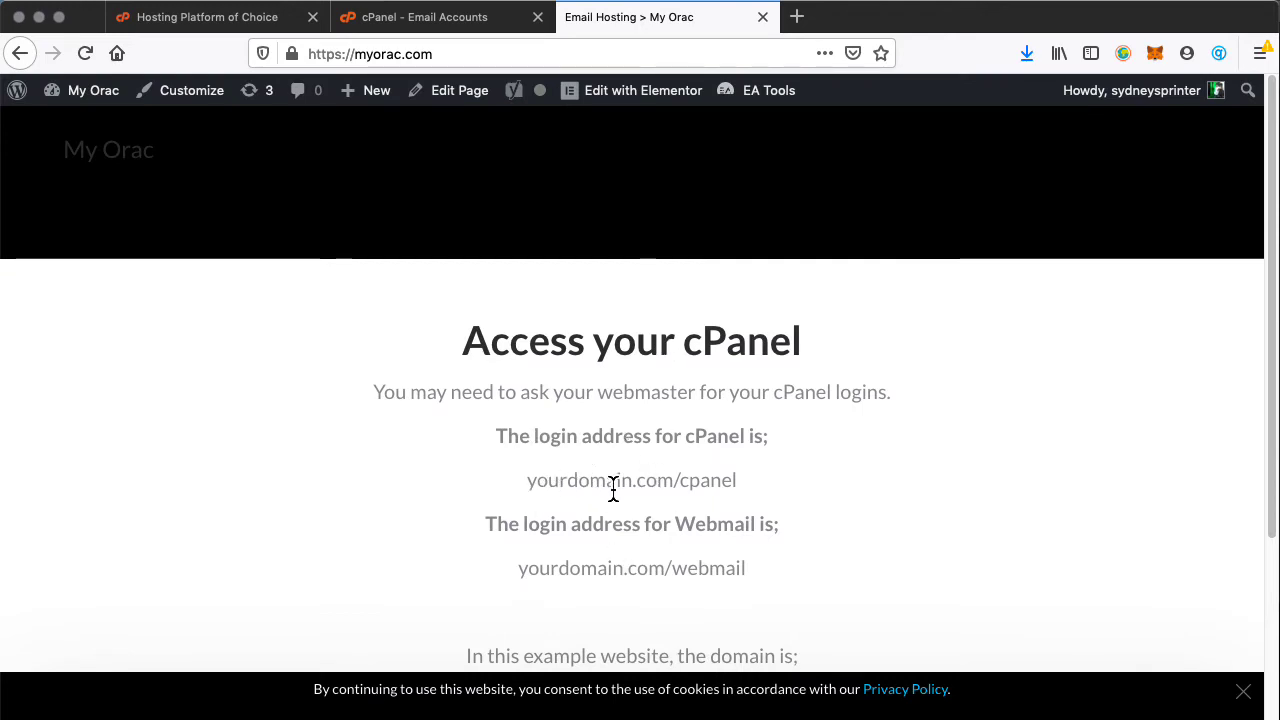
pyautogui.click(449, 54)
pyautogui.click(449, 55)
pyautogui.click(449, 54)
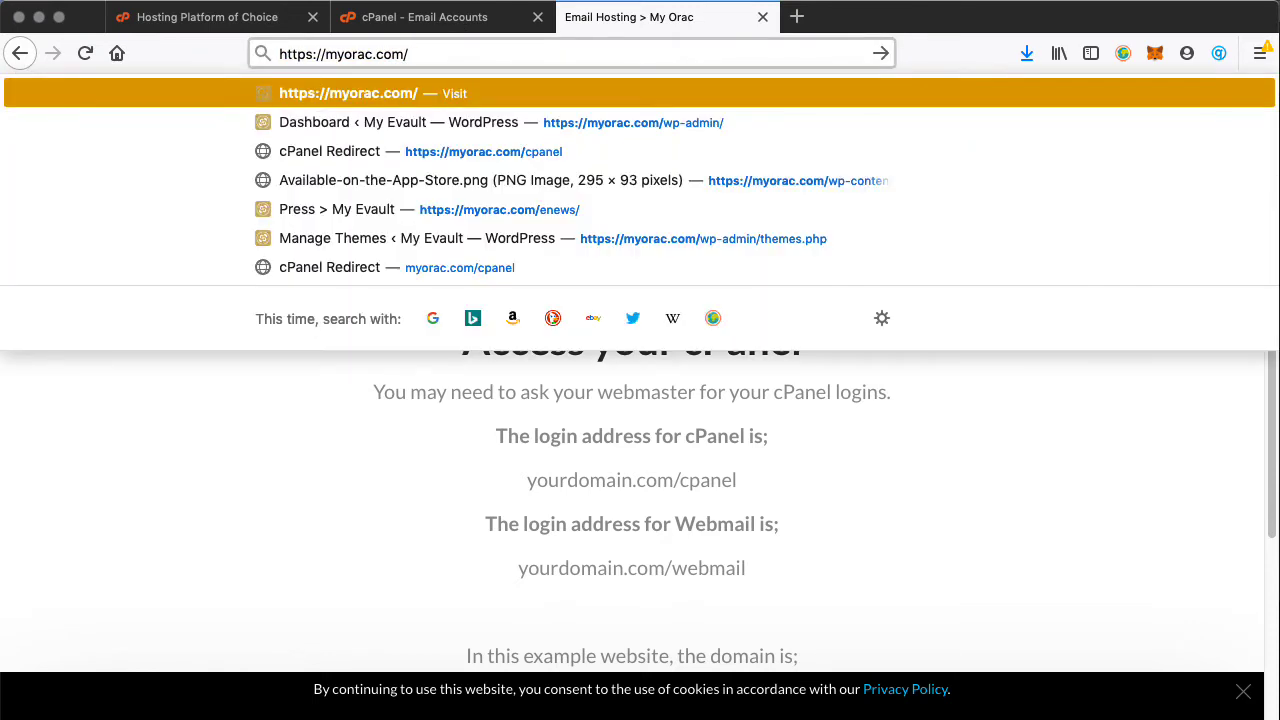
pyautogui.write('cpanel')
pyautogui.press('BackSpace')
pyautogui.press('BackSpace')
pyautogui.press('BackSpace')
pyautogui.press('BackSpace')
pyautogui.press('BackSpace')
pyautogui.press('BackSpace')
pyautogui.write('web')
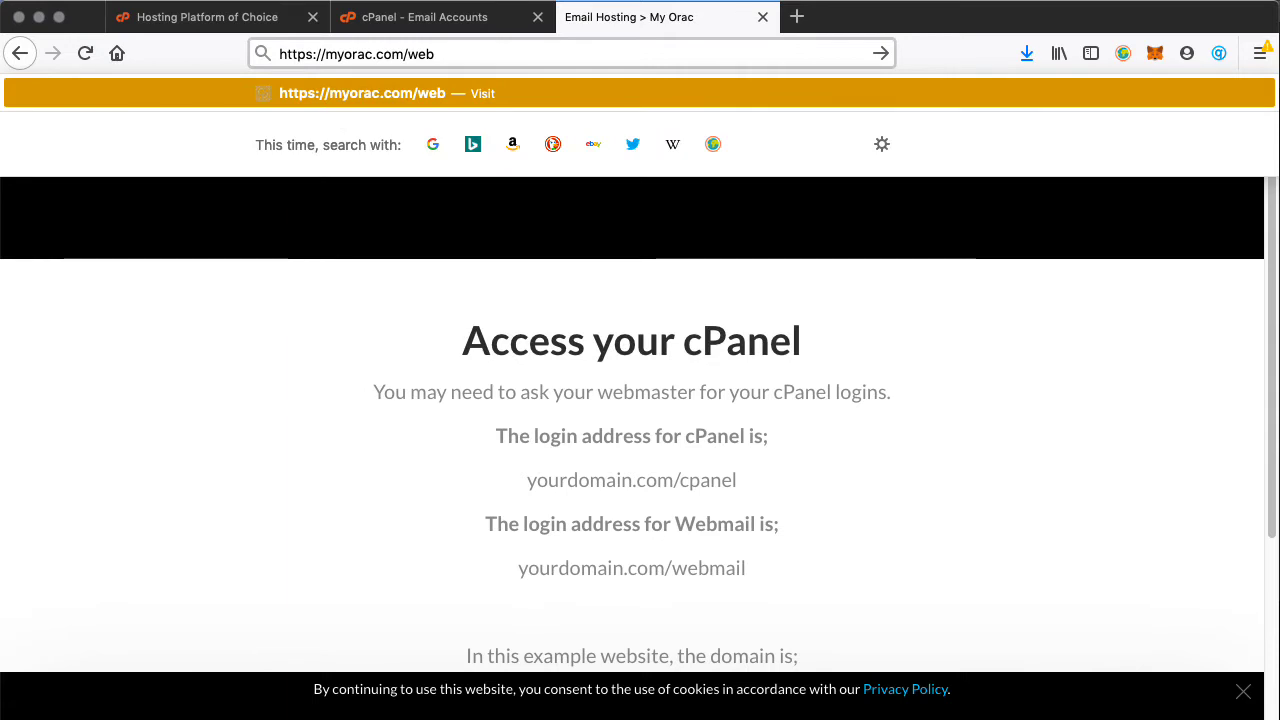
pyautogui.write('mail')
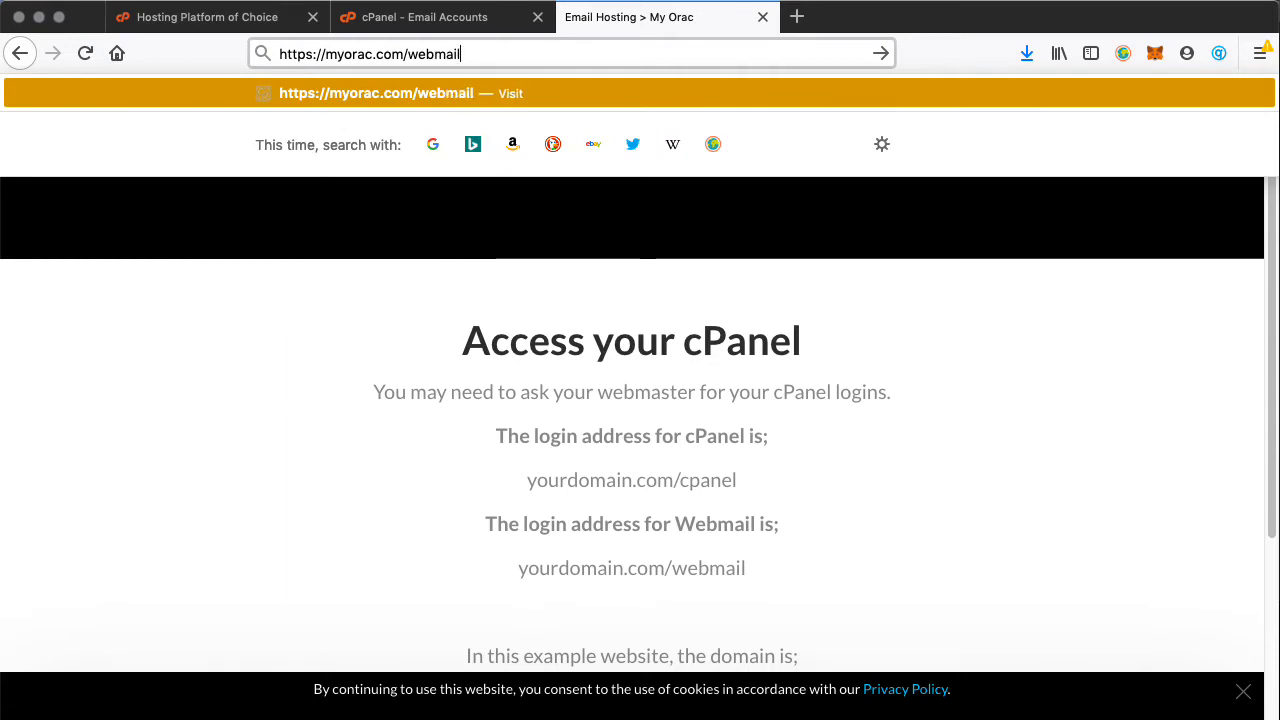
pyautogui.press('super+a')
pyautogui.press('super+c')
pyautogui.click(493, 53)
pyautogui.press('Return')
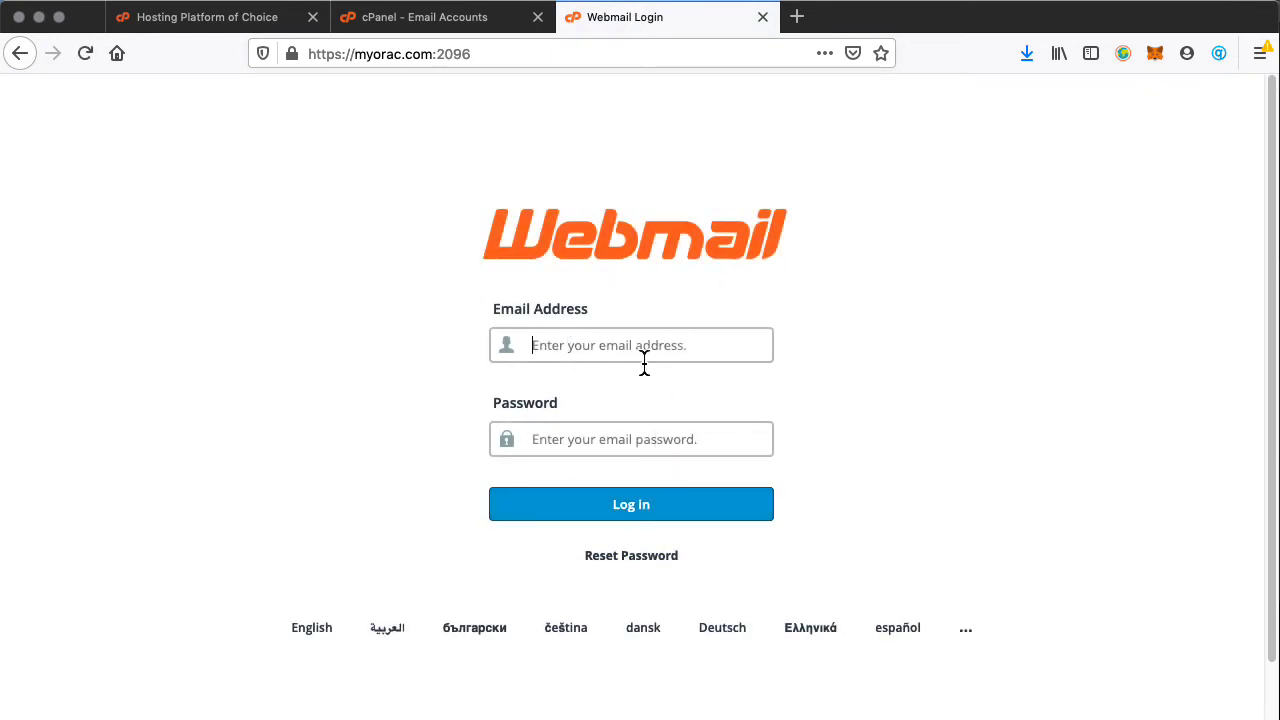
# - In PasswordWallet, paste the copied webmail address as the entry's URL, title it My Orac Email Test, and save the entry
pyautogui.press('super+Tab')
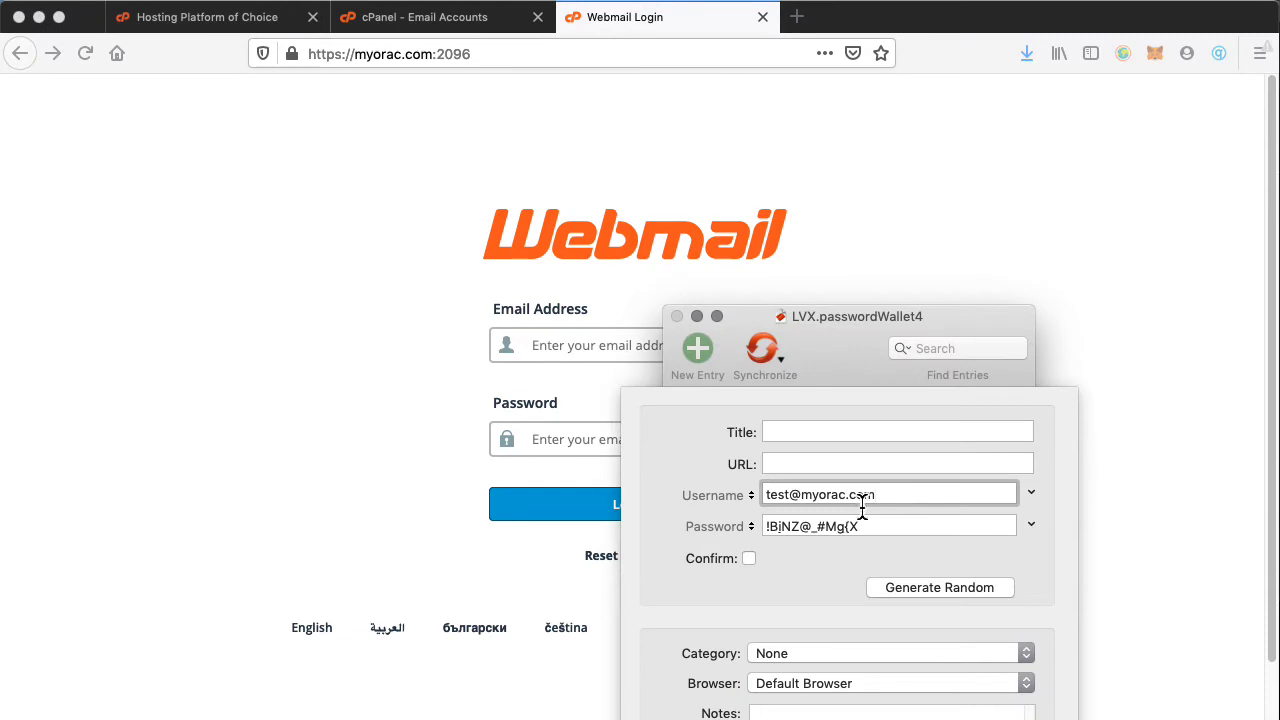
pyautogui.click(816, 465)
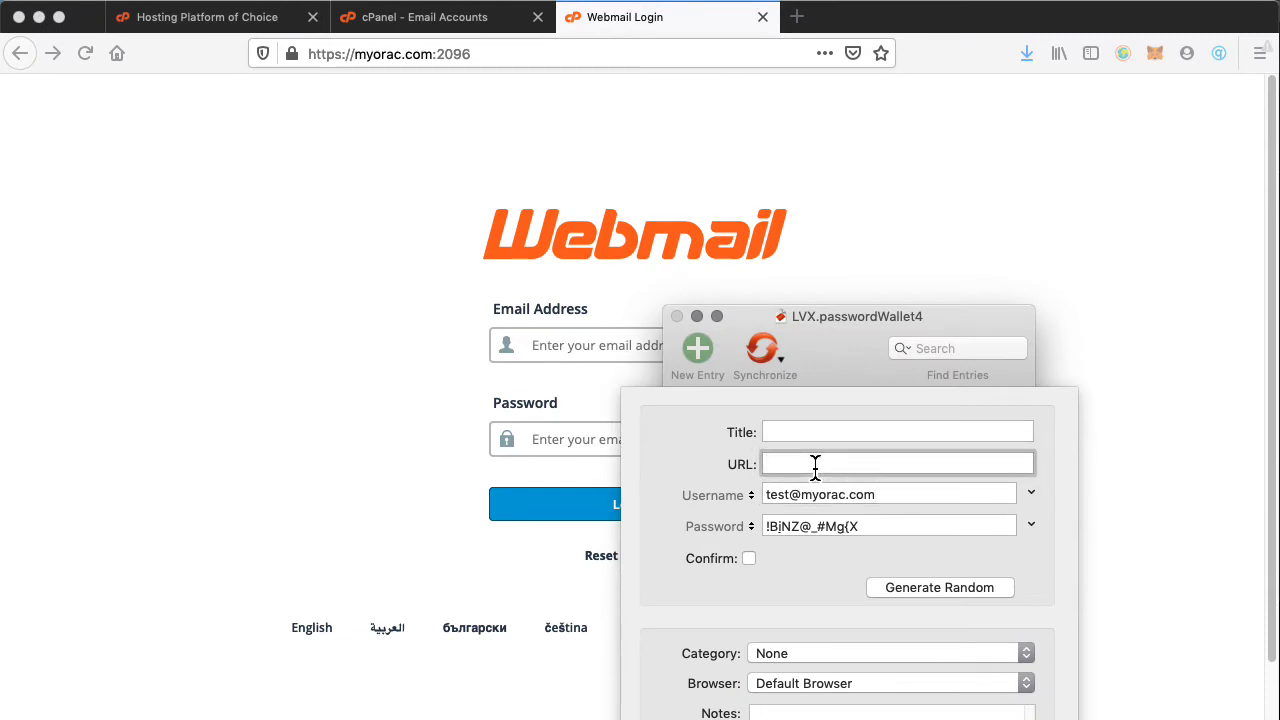
pyautogui.press('super+v')
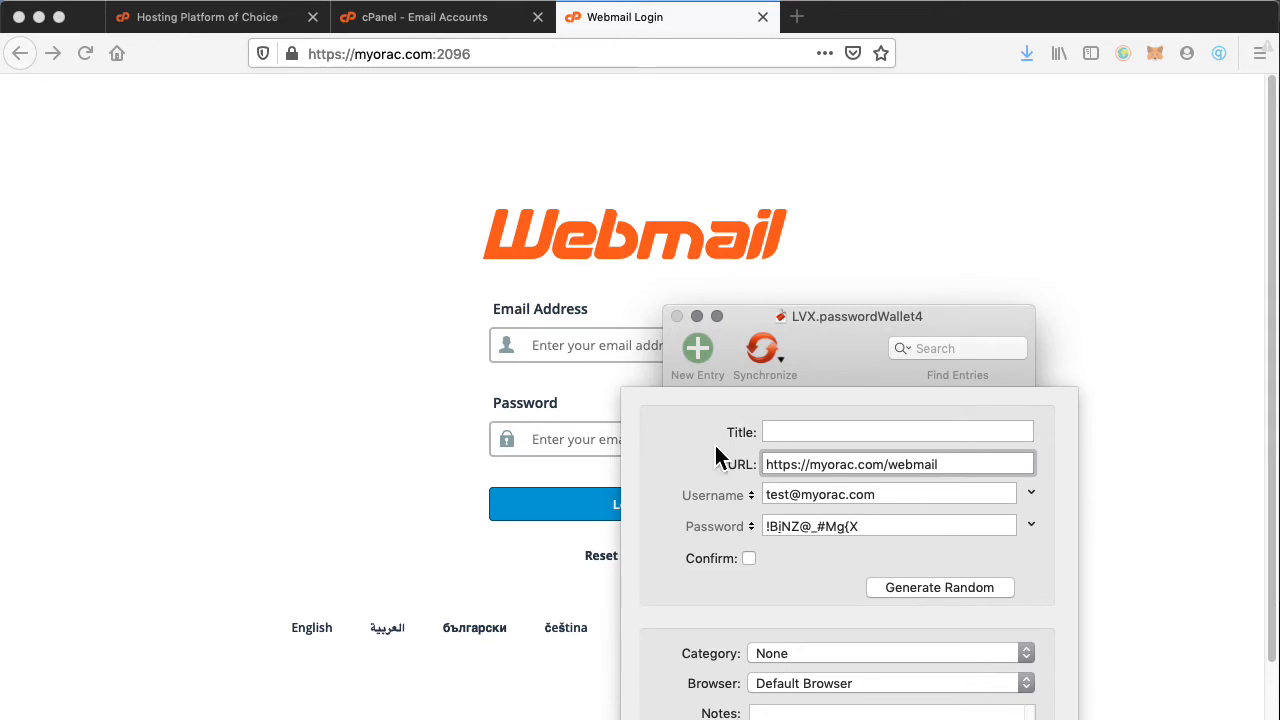
pyautogui.click(842, 432)
pyautogui.write('My Orac Email Test')
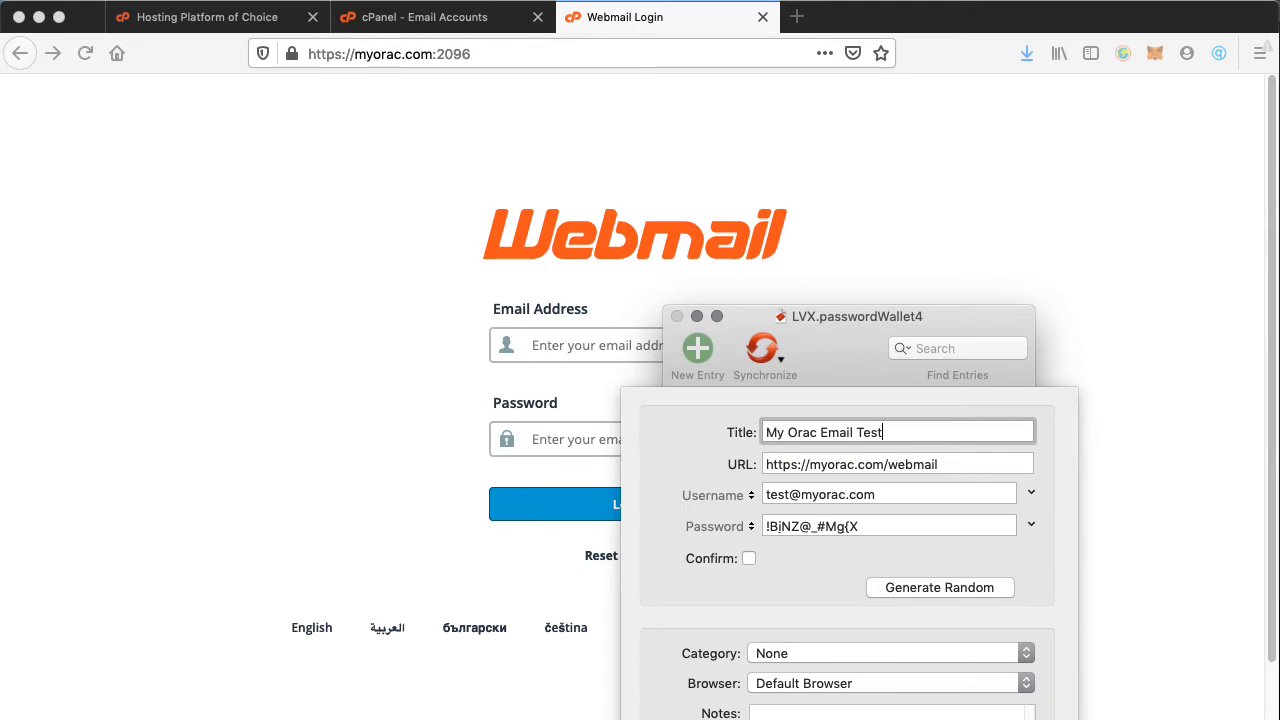
pyautogui.press('Return')
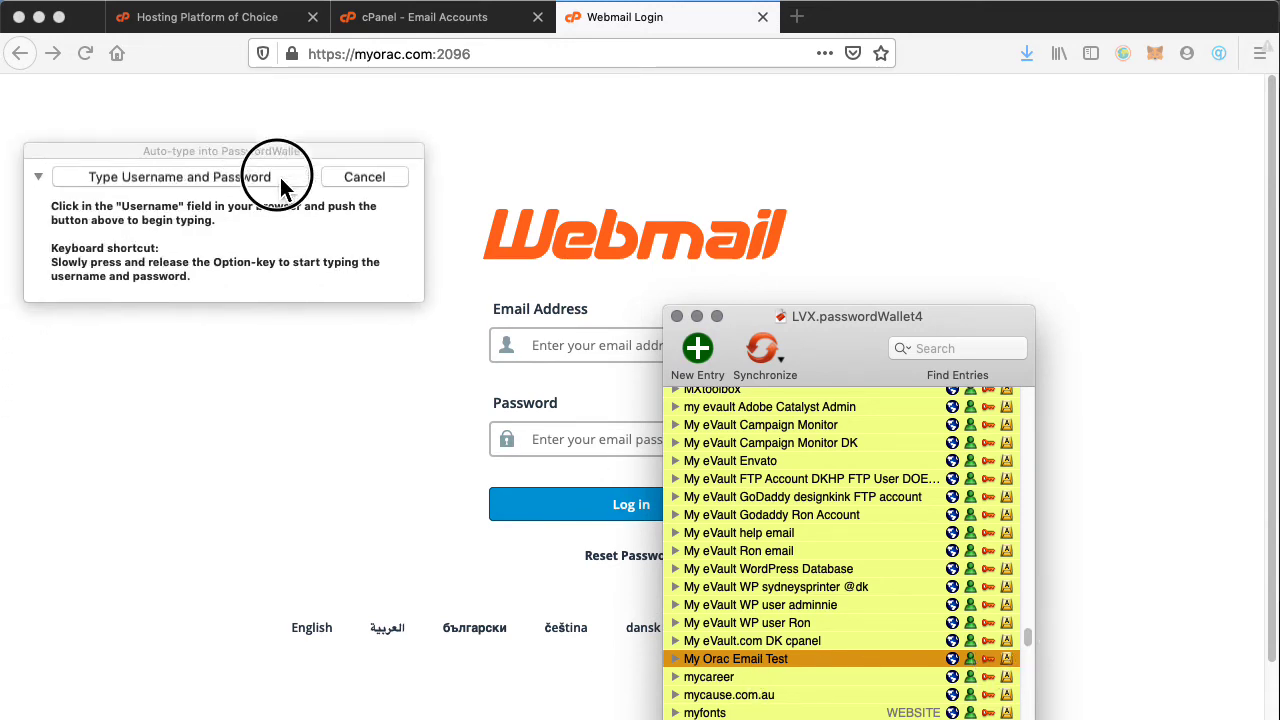
# - Auto-type the saved email address and account password from PasswordWallet into the webmail login form and log in
pyautogui.click(706, 148)
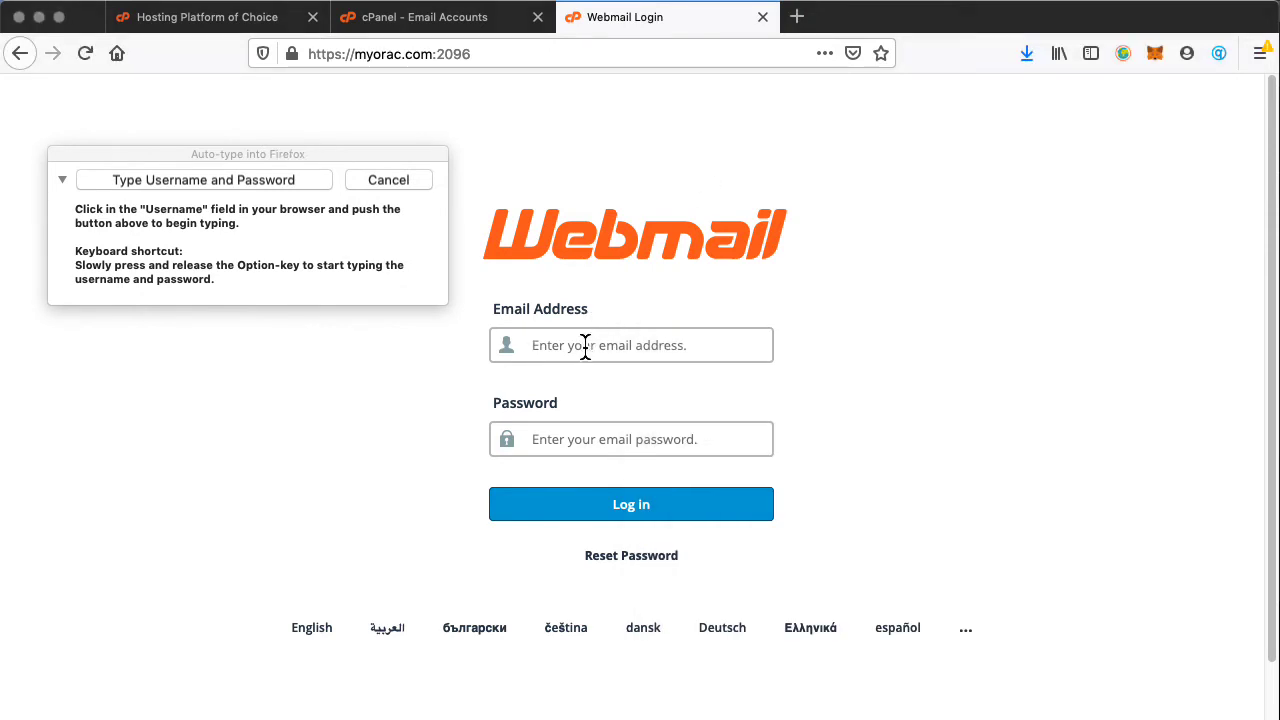
pyautogui.click(231, 180)
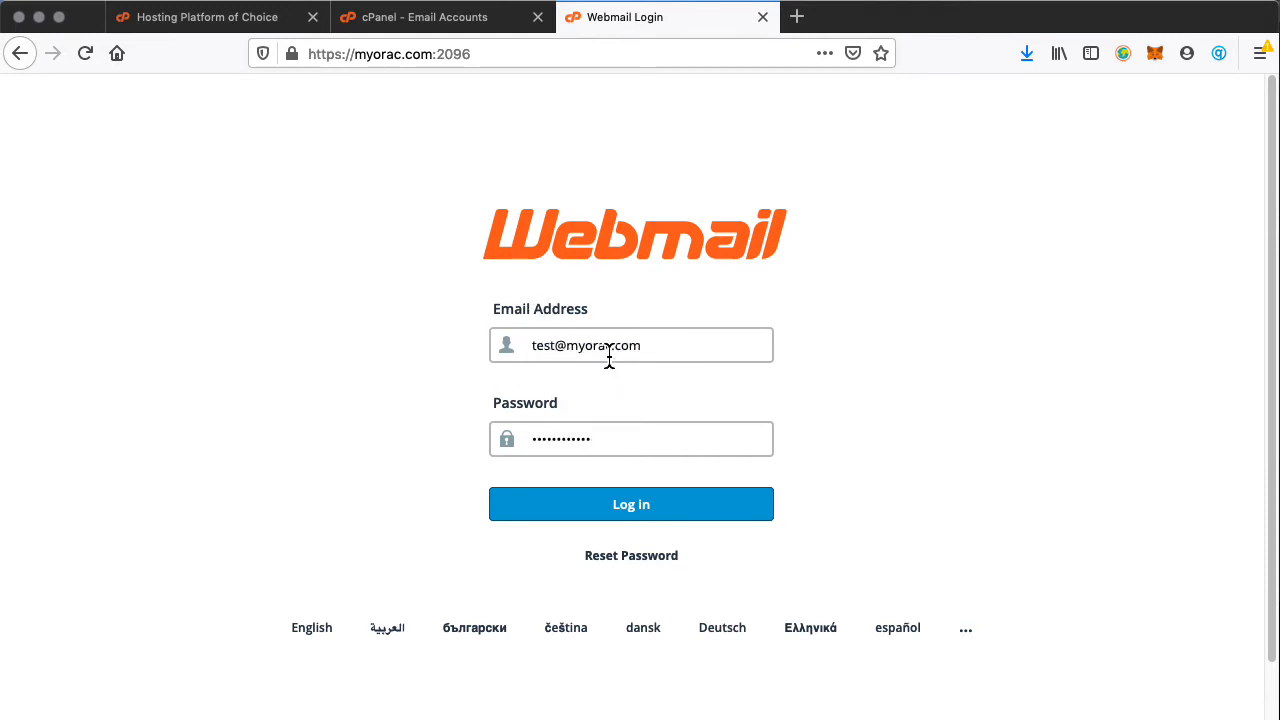
pyautogui.click(590, 508)
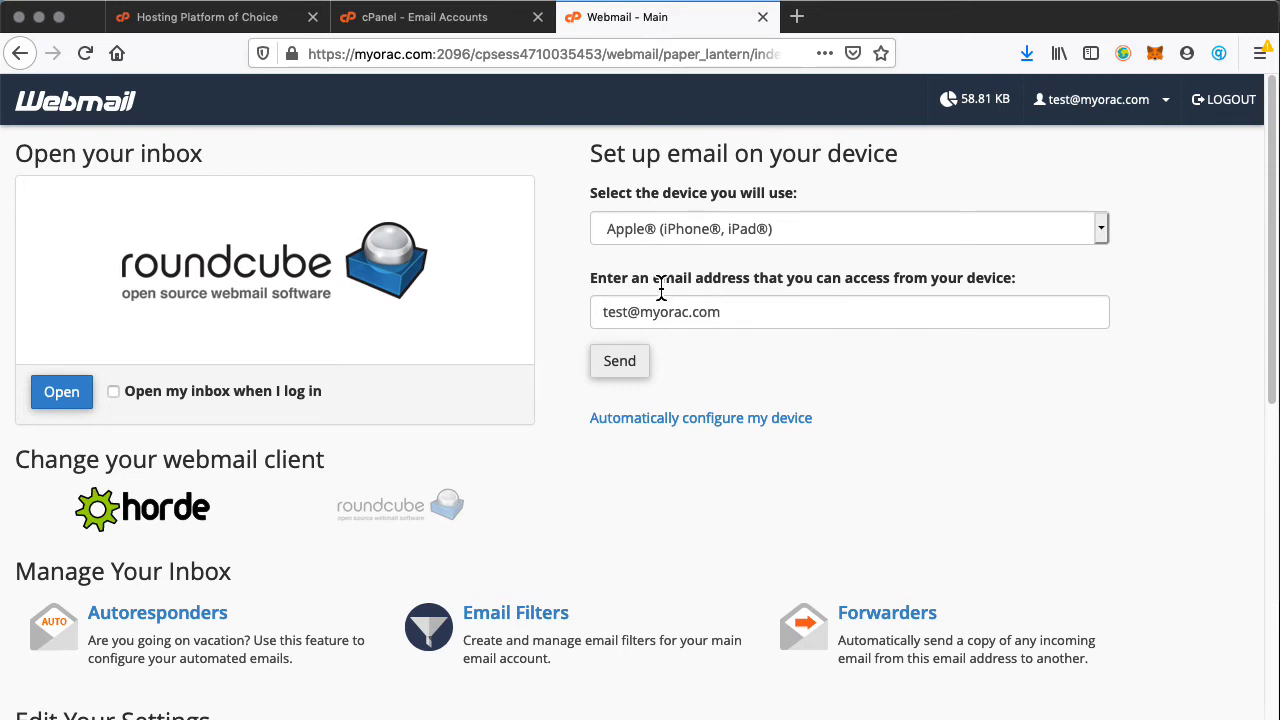
# - Return to the cPanel main page in the other browser tab and open Email Accounts from the Email section
pyautogui.click(405, 33)
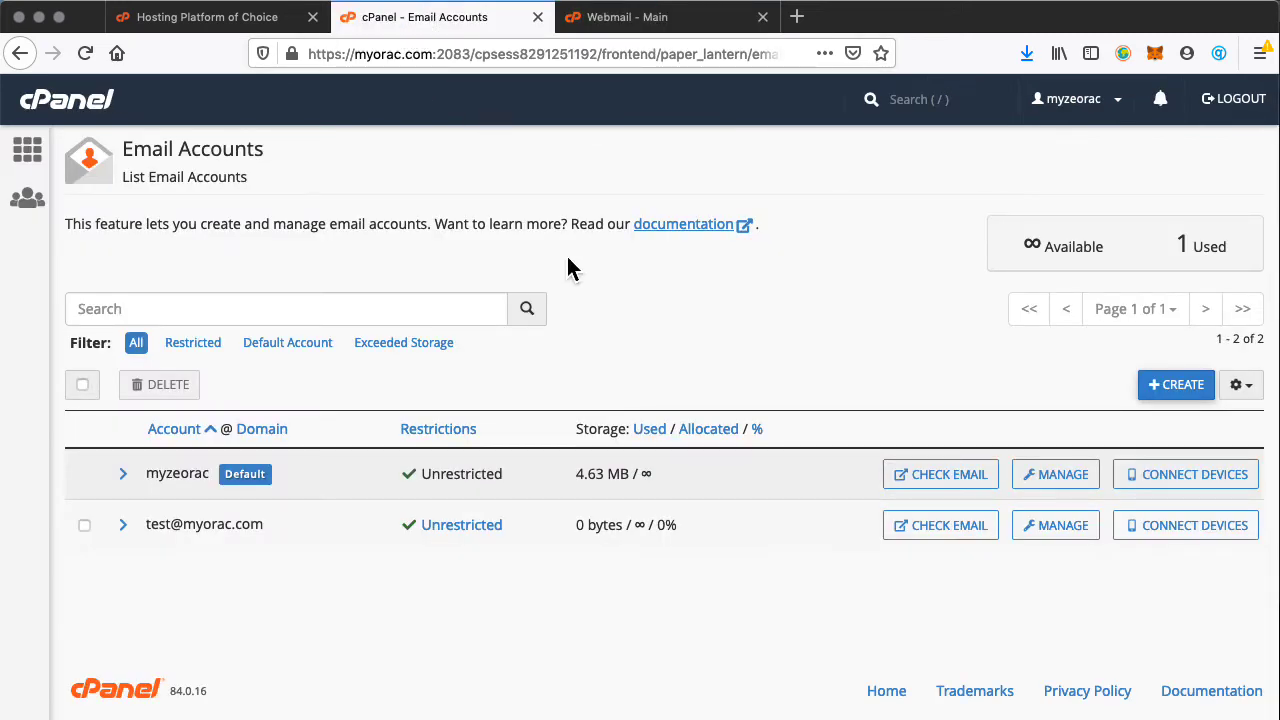
pyautogui.click(74, 105)
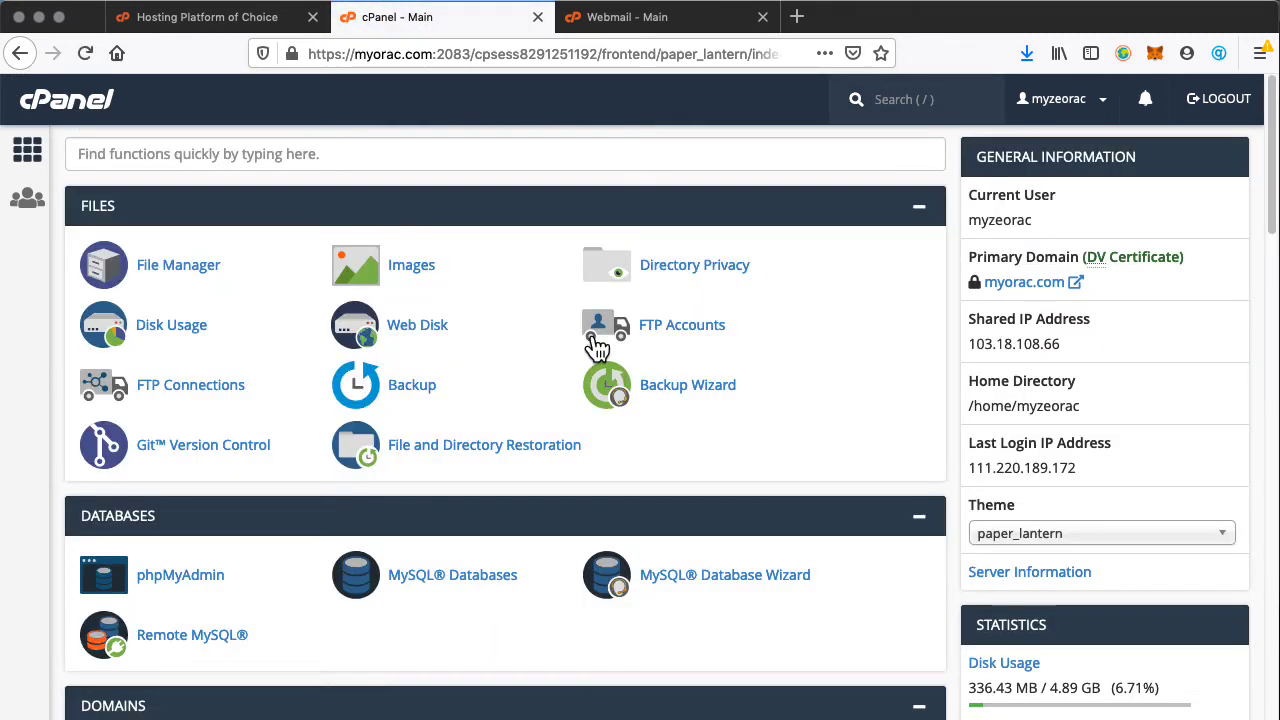
pyautogui.scroll(-5, 575, 405)
pyautogui.scroll(-5, 572, 410)
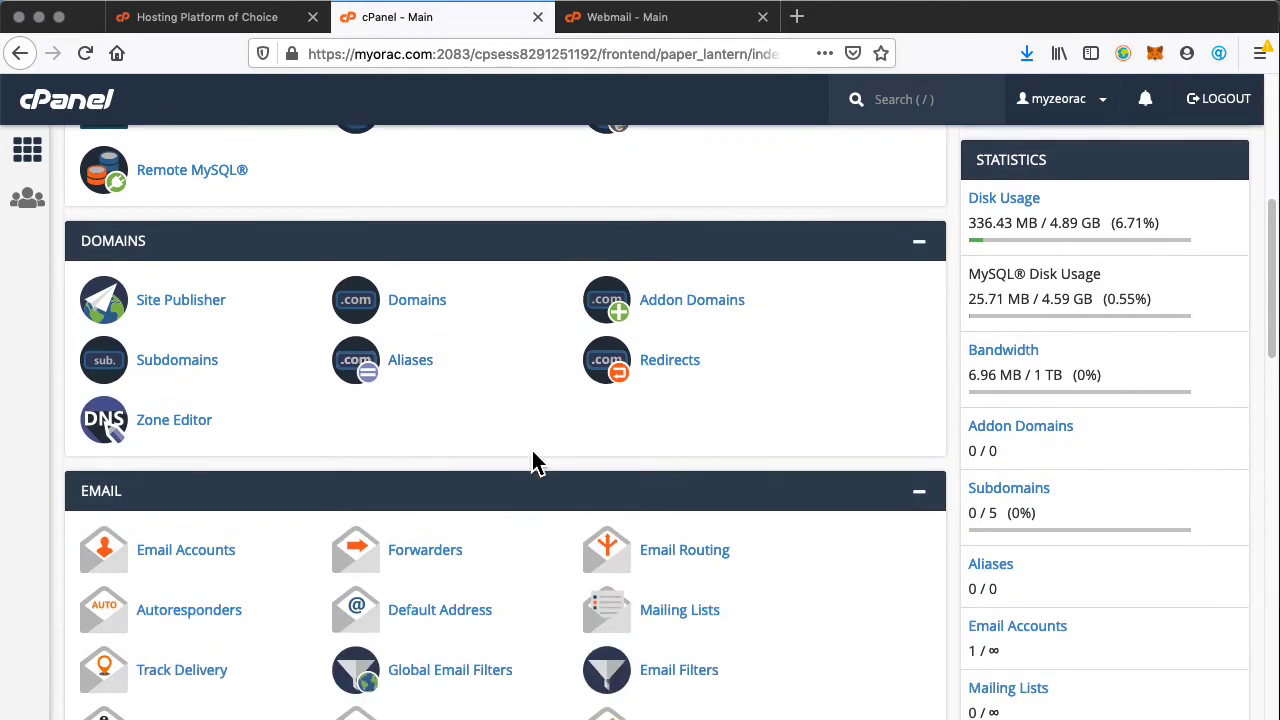
pyautogui.click(203, 540)
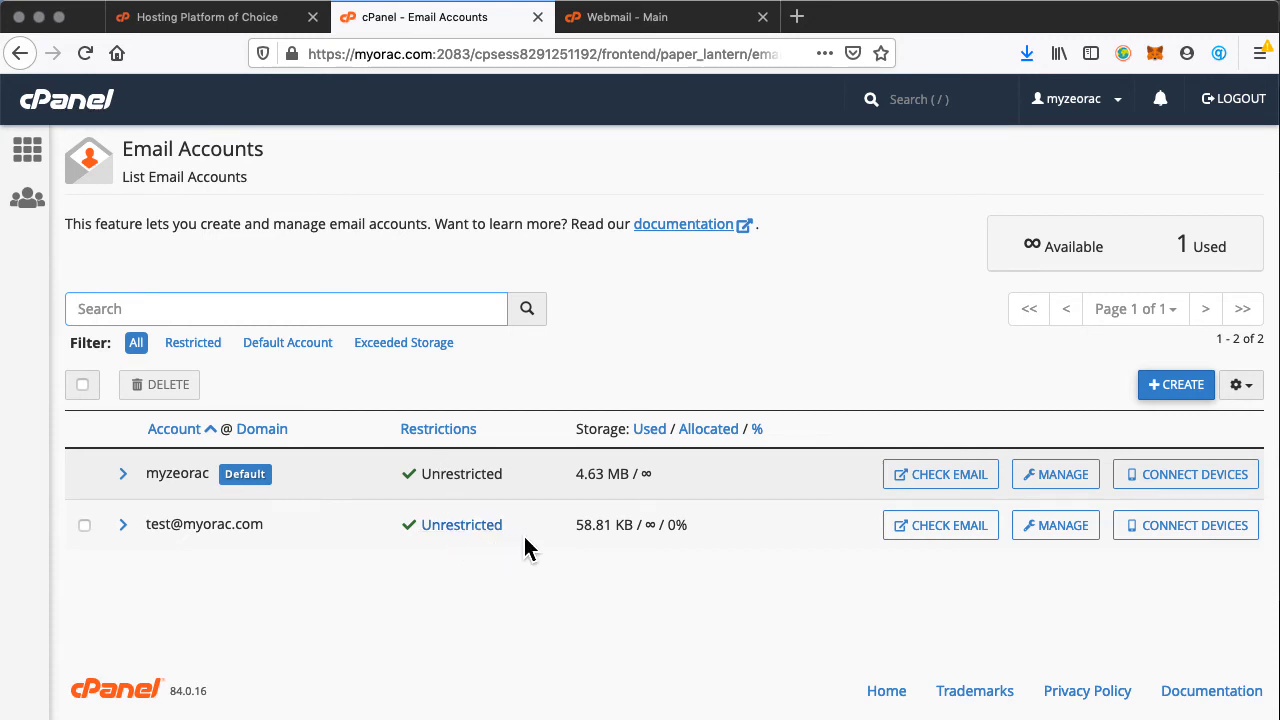
# - Close the existing webmail session, check the new account's email directly from cPanel while allowing the redirect, and close that webmail page
pyautogui.click(621, 28)
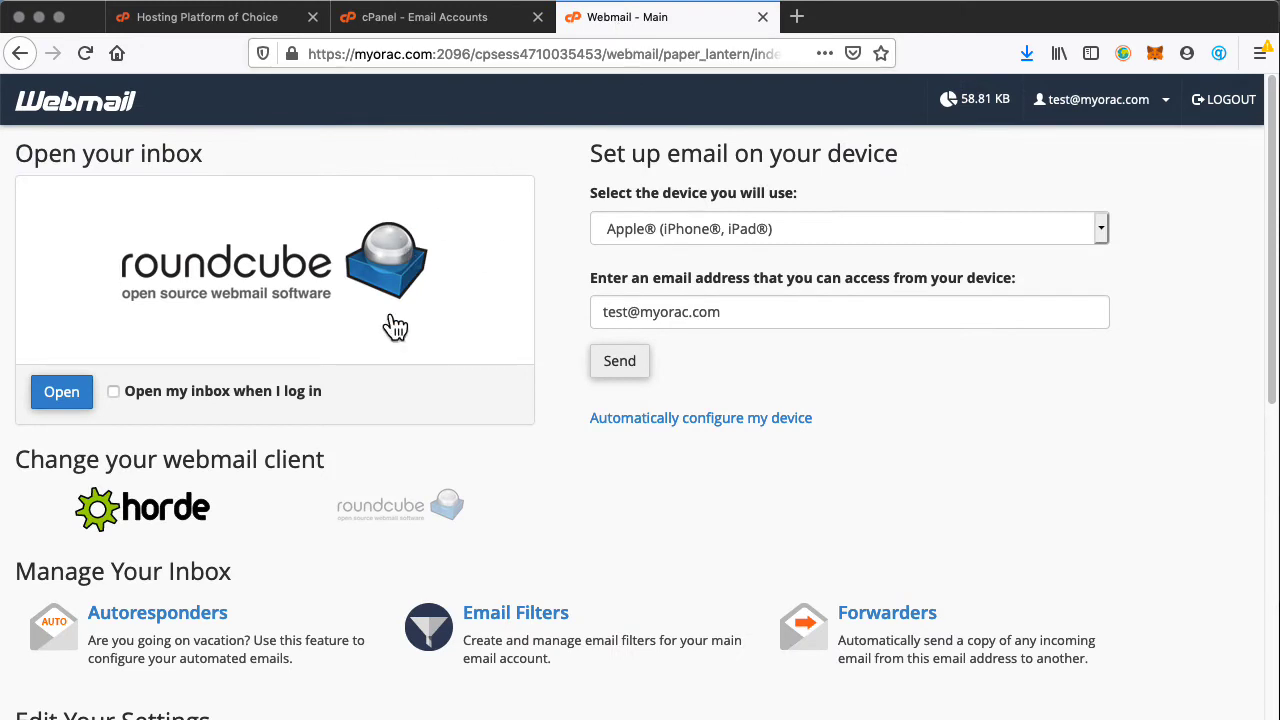
pyautogui.press('super+w')
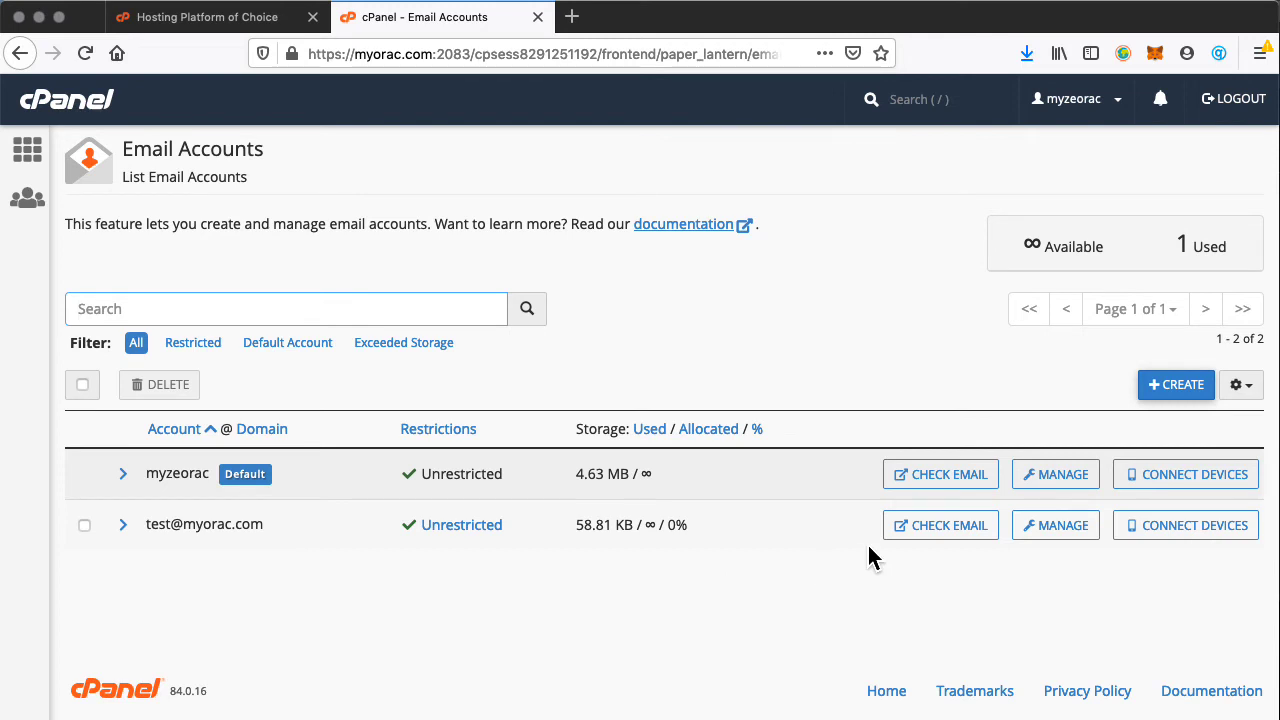
pyautogui.click(946, 532)
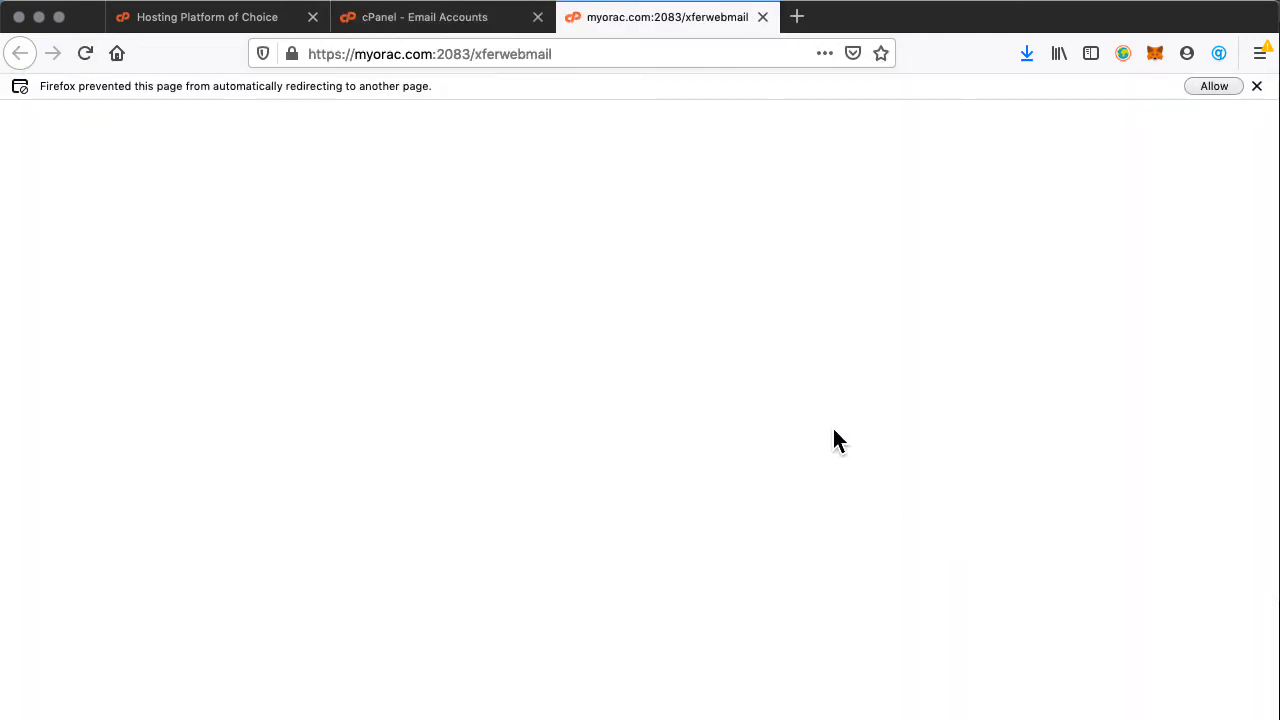
pyautogui.click(1222, 86)
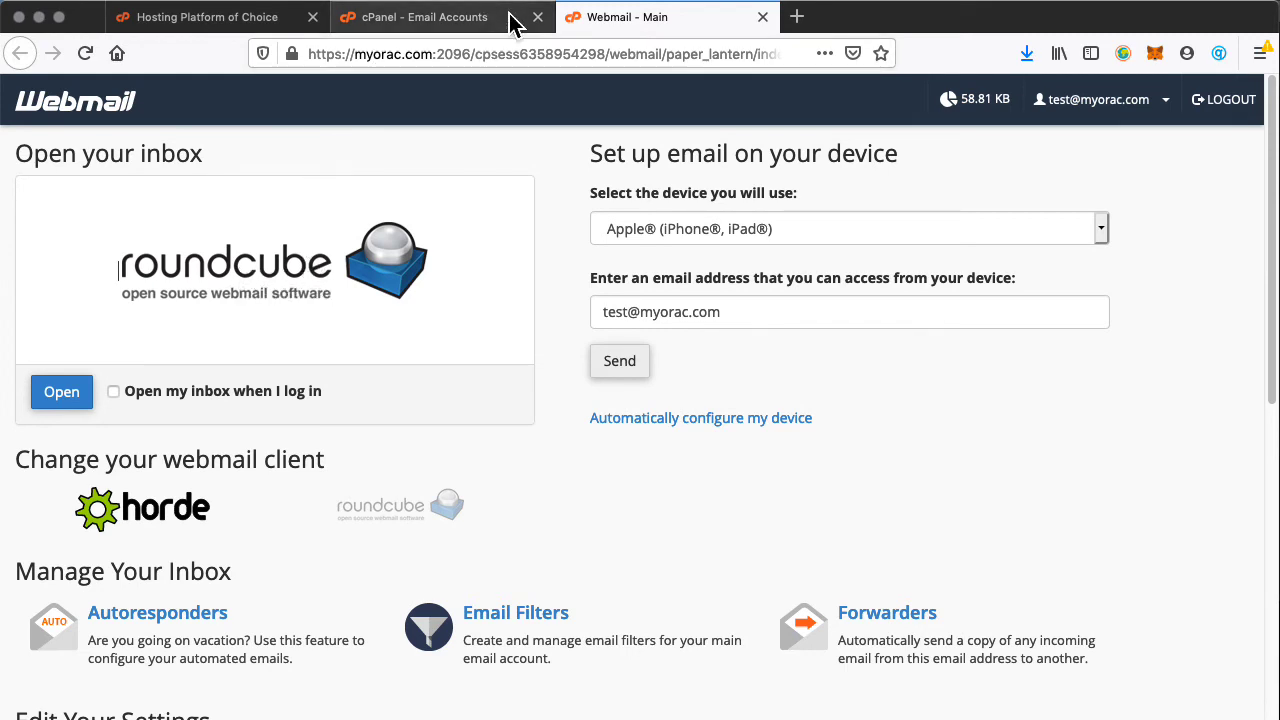
pyautogui.press('super+w')
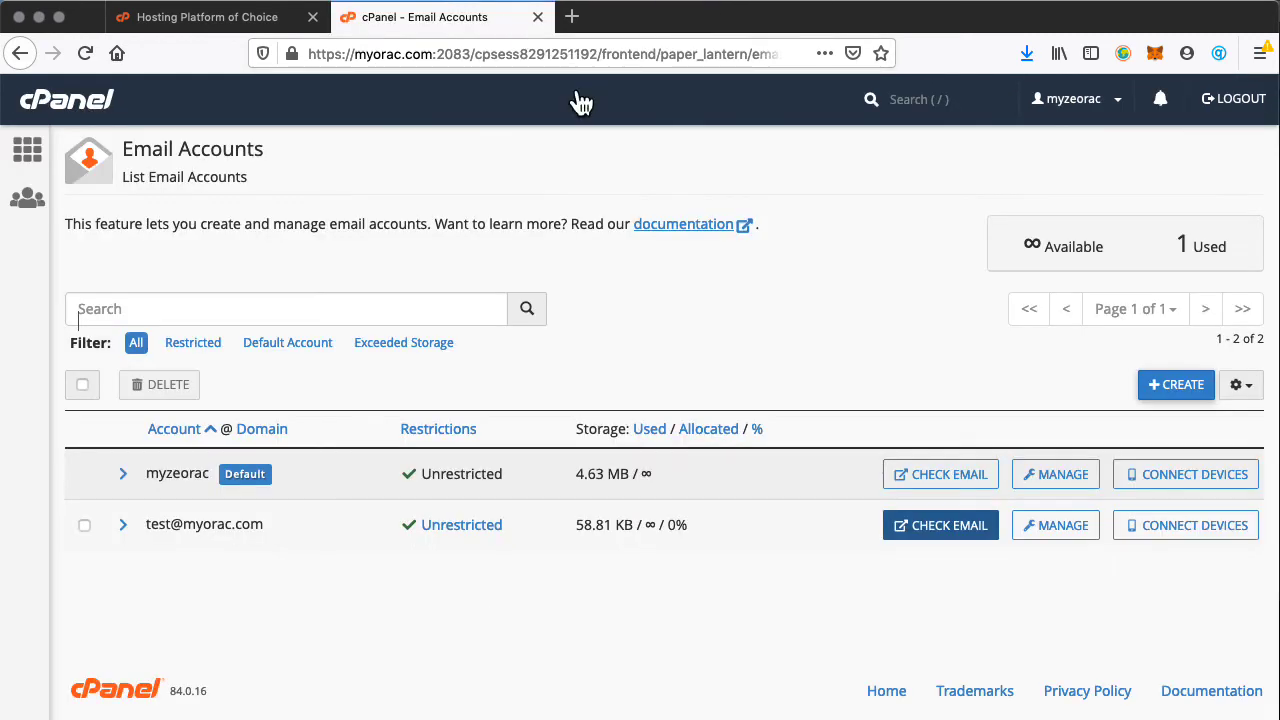
# - Open the management page of the new email account and look over its security, storage and restriction settings
pyautogui.click(1076, 538)
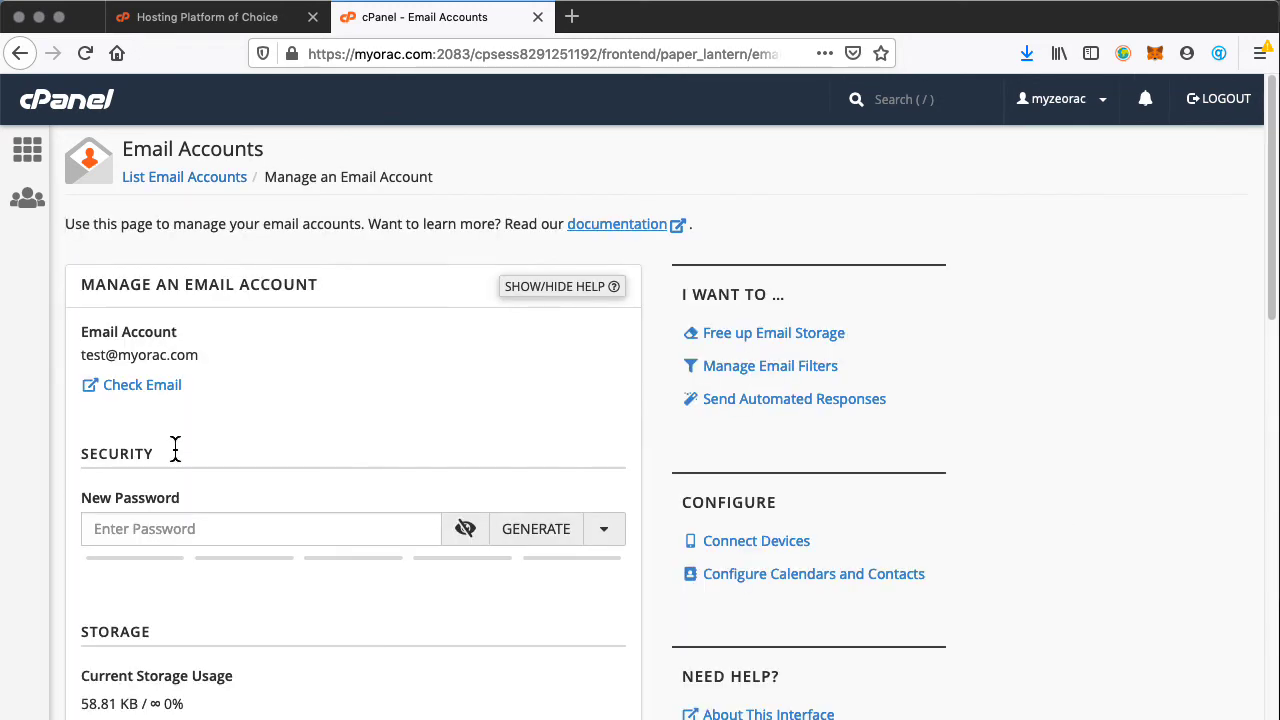
pyautogui.scroll(-5, 367, 472)
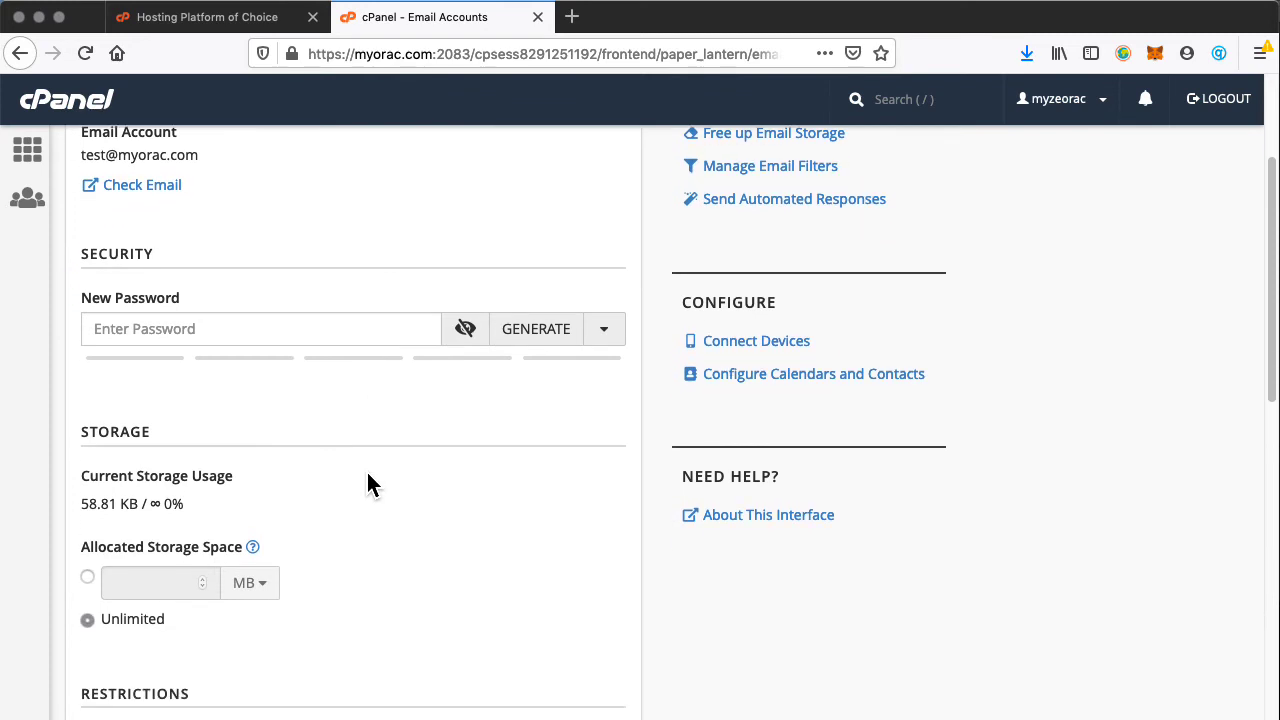
pyautogui.scroll(-3, 366, 480)
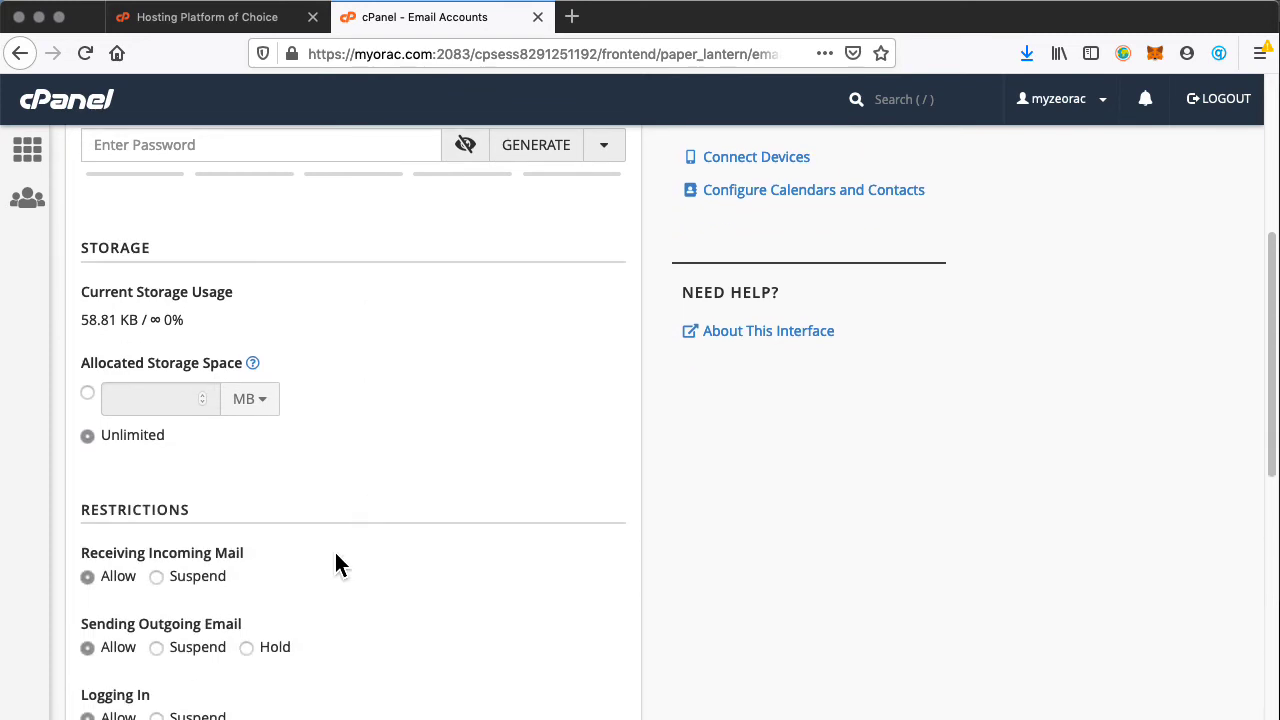
pyautogui.scroll(8, 334, 563)
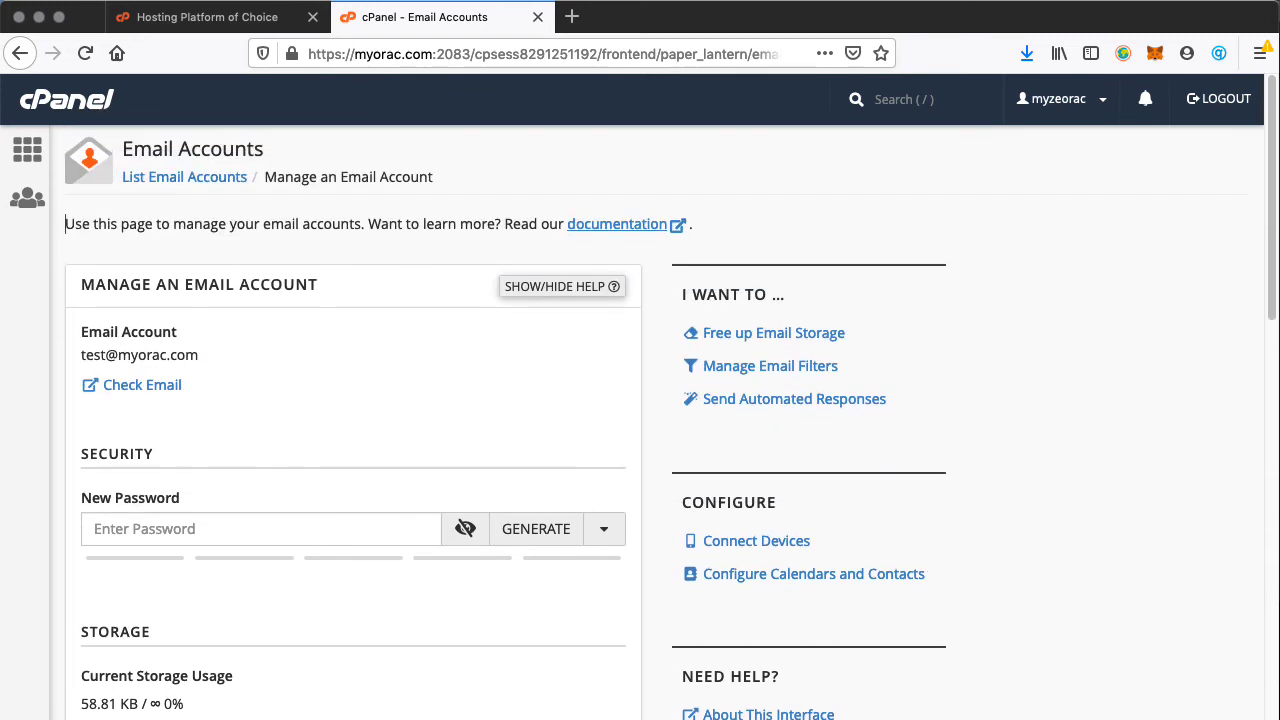
# - Review the account's new-password, update and delete options, checking the My Orac Email Test entry in PasswordWallet alongside
pyautogui.press('super+Tab')
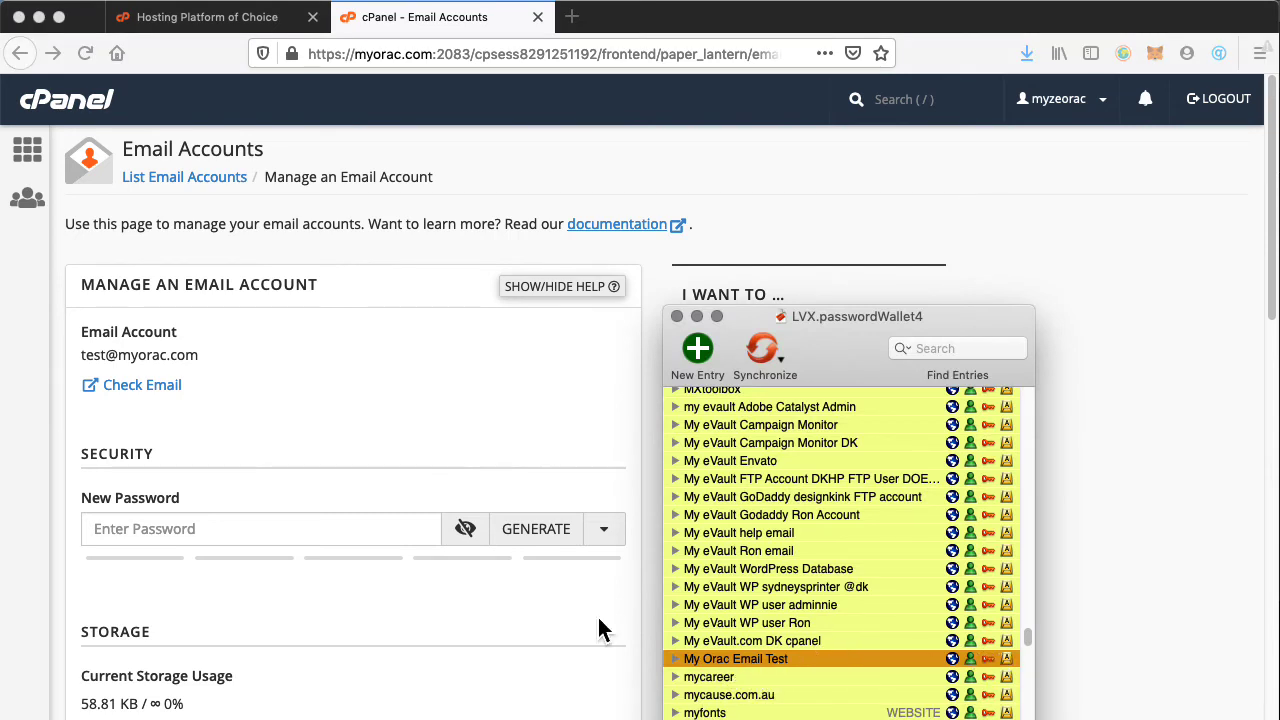
pyautogui.click(335, 418)
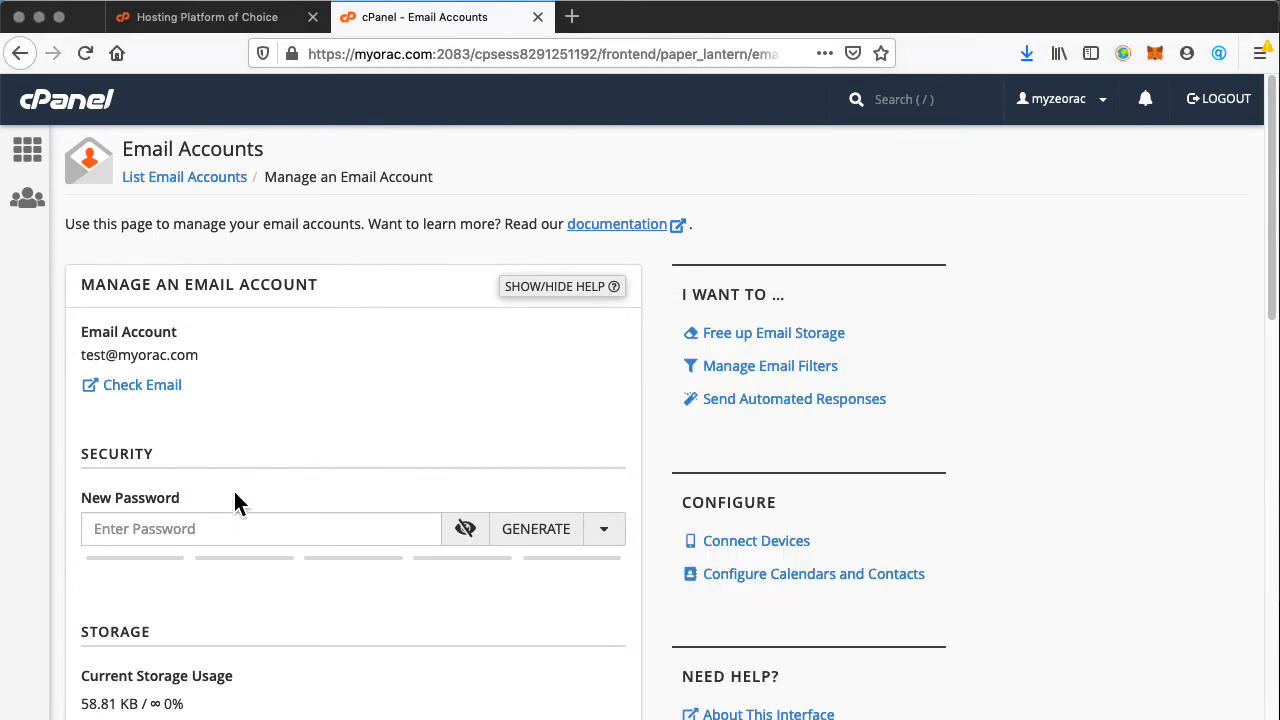
pyautogui.click(351, 537)
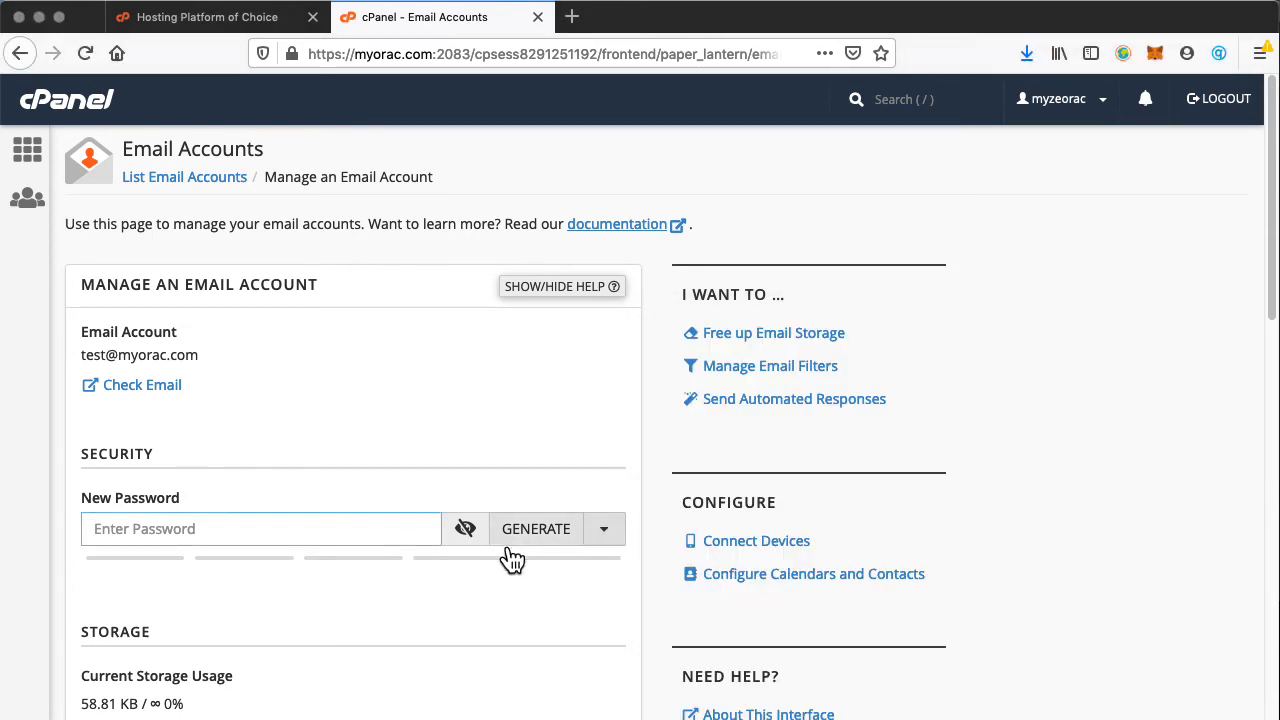
pyautogui.scroll(-6, 361, 558)
pyautogui.scroll(-8, 361, 558)
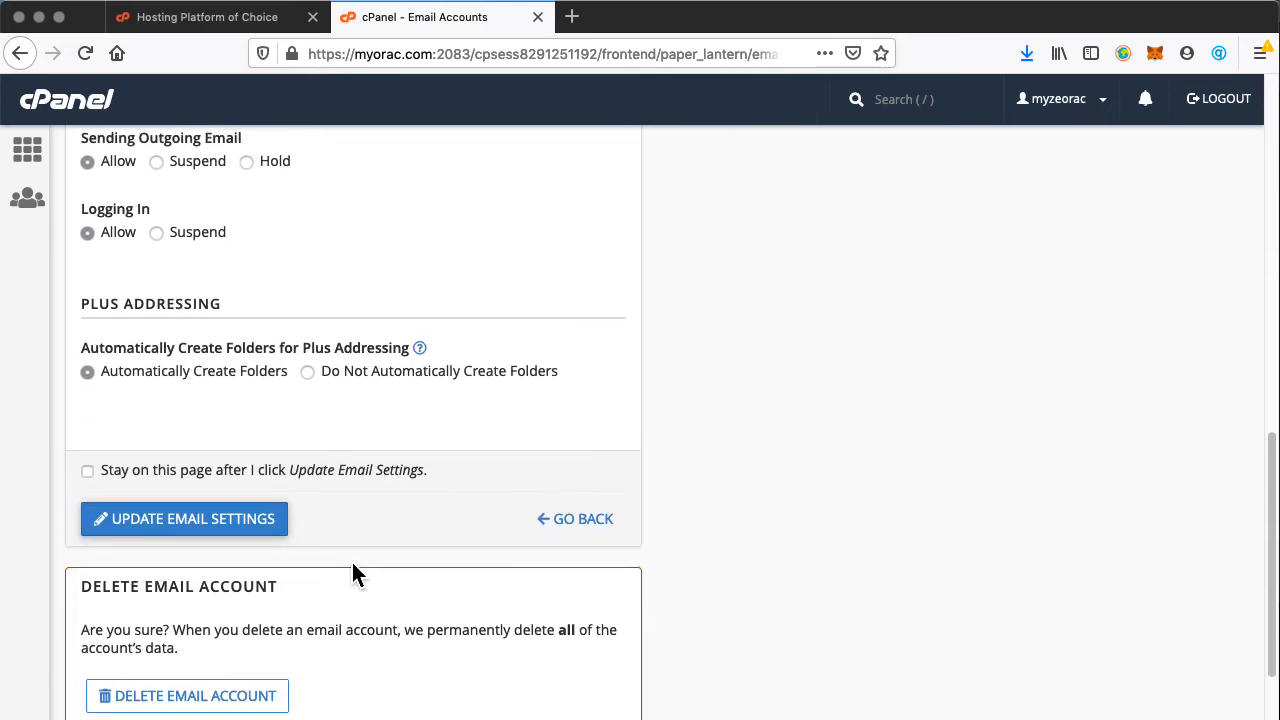
pyautogui.scroll(7, 690, 480)
pyautogui.scroll(5, 690, 493)
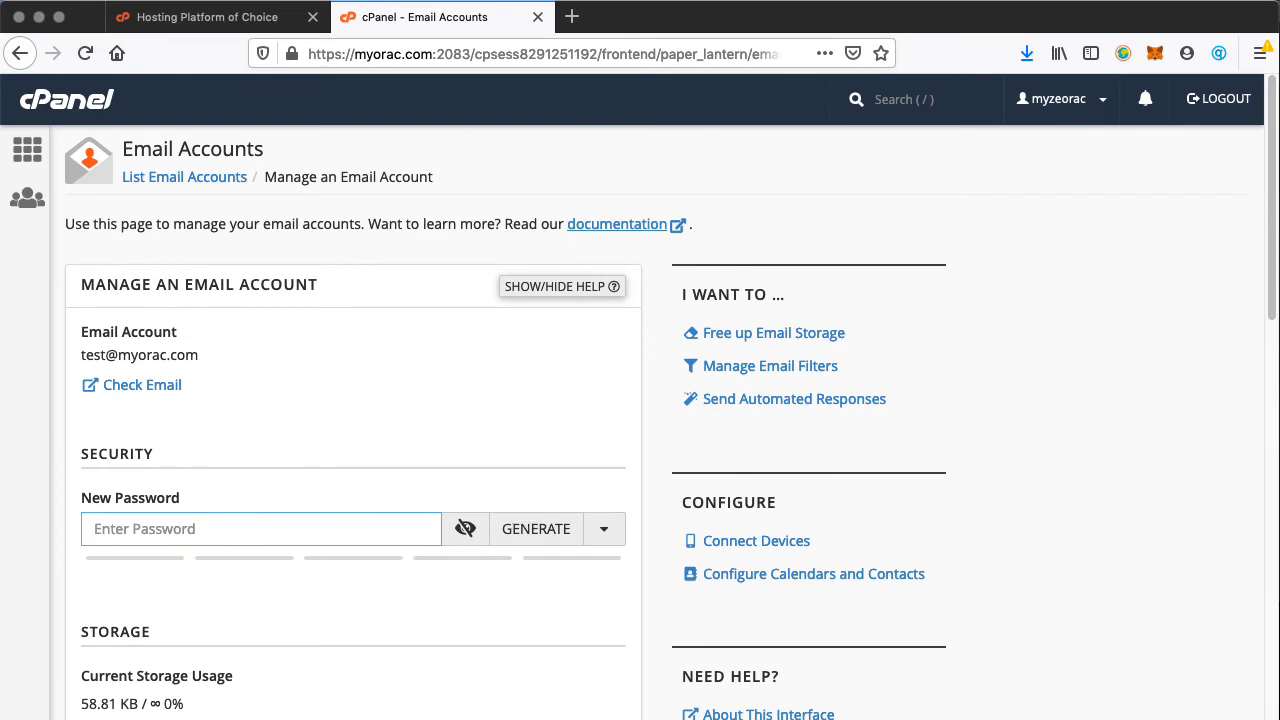
pyautogui.click(722, 718)
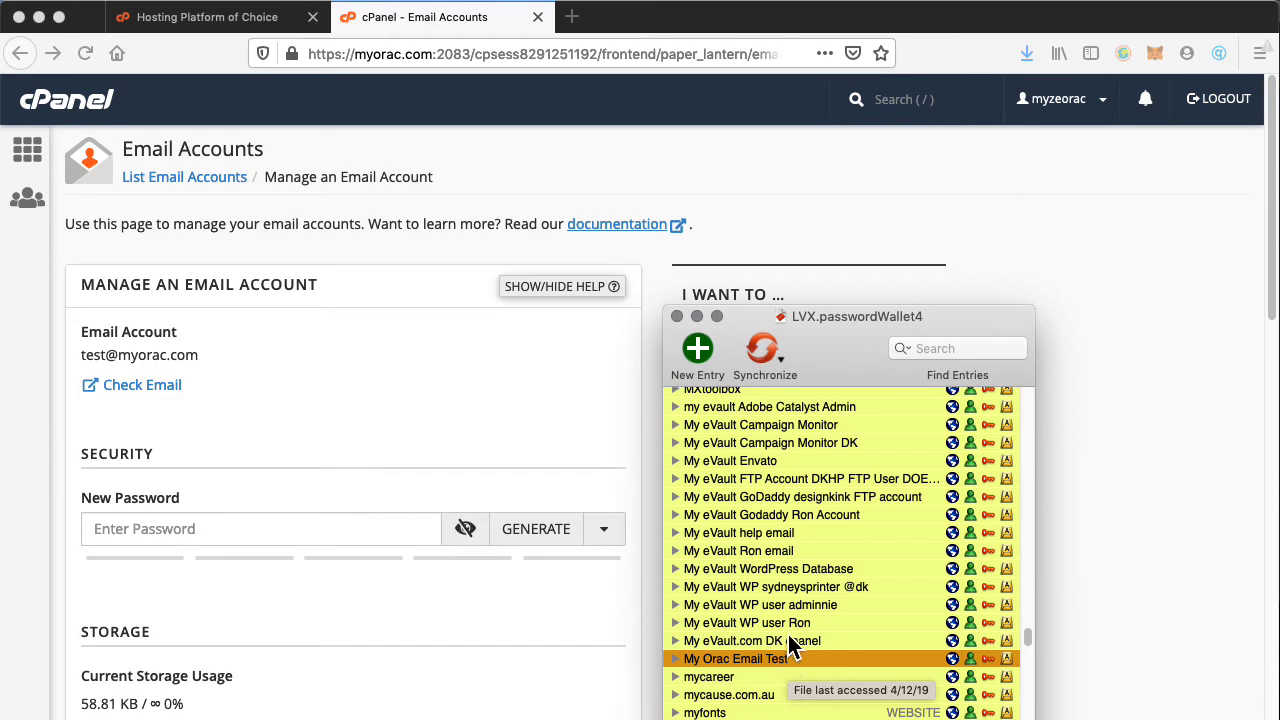
pyautogui.click(483, 410)
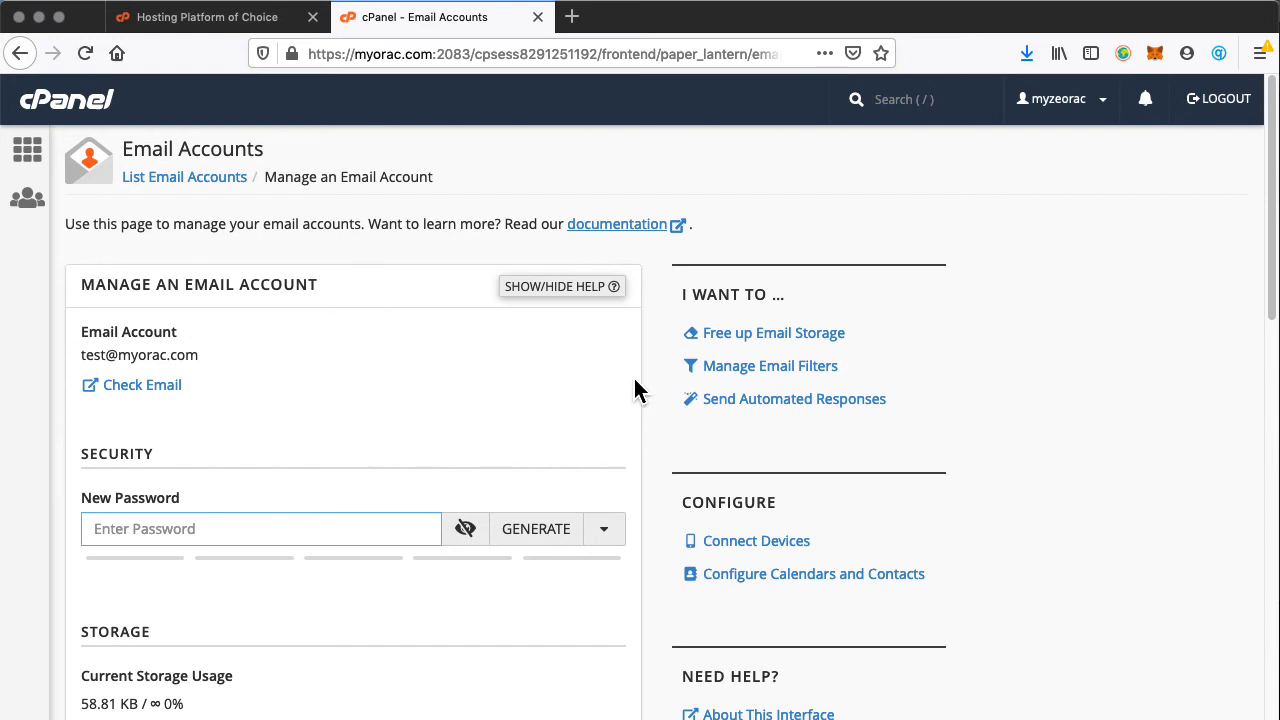
# - Go back to the cPanel main page and reopen the Email Accounts list
pyautogui.click(28, 150)
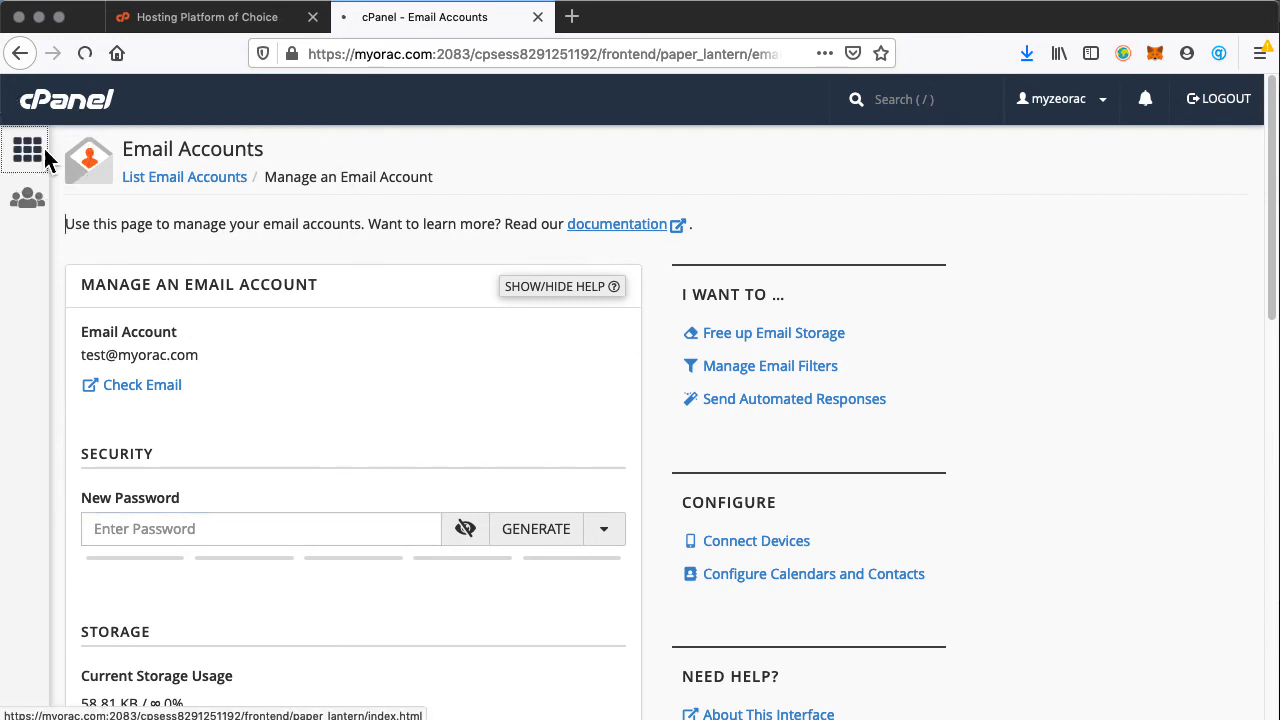
pyautogui.scroll(-8, 566, 470)
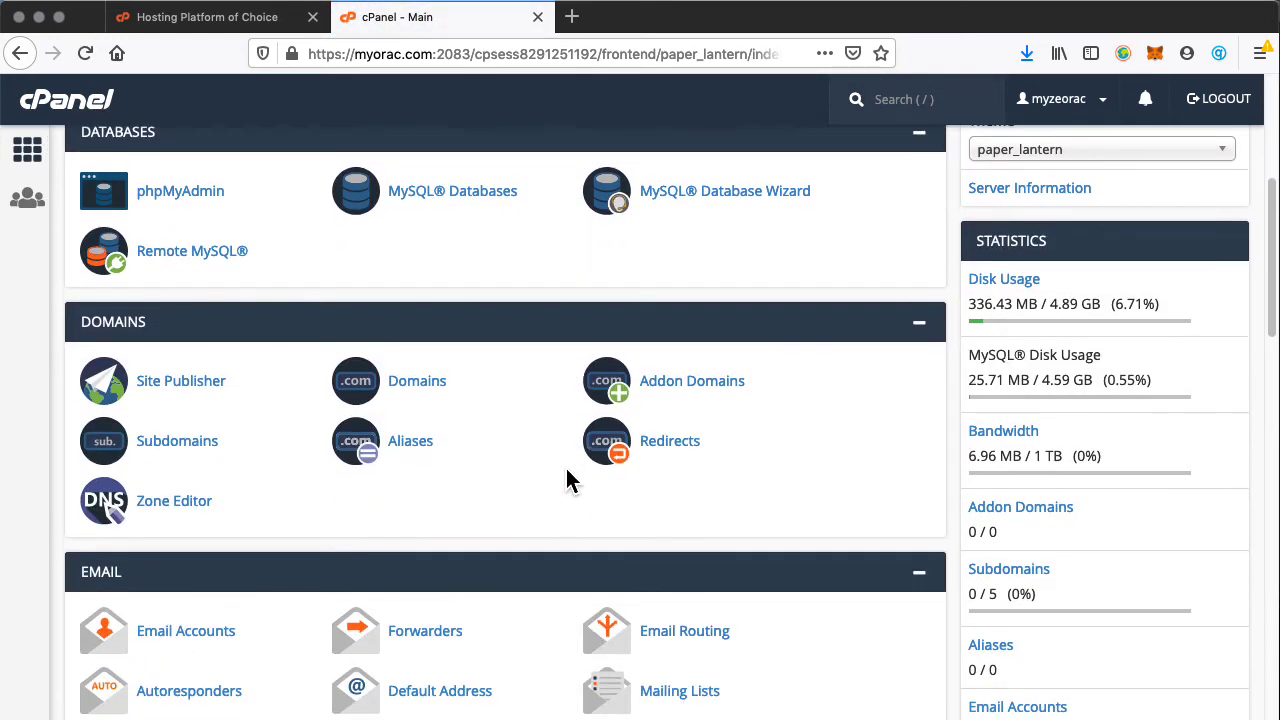
pyautogui.scroll(-1, 566, 483)
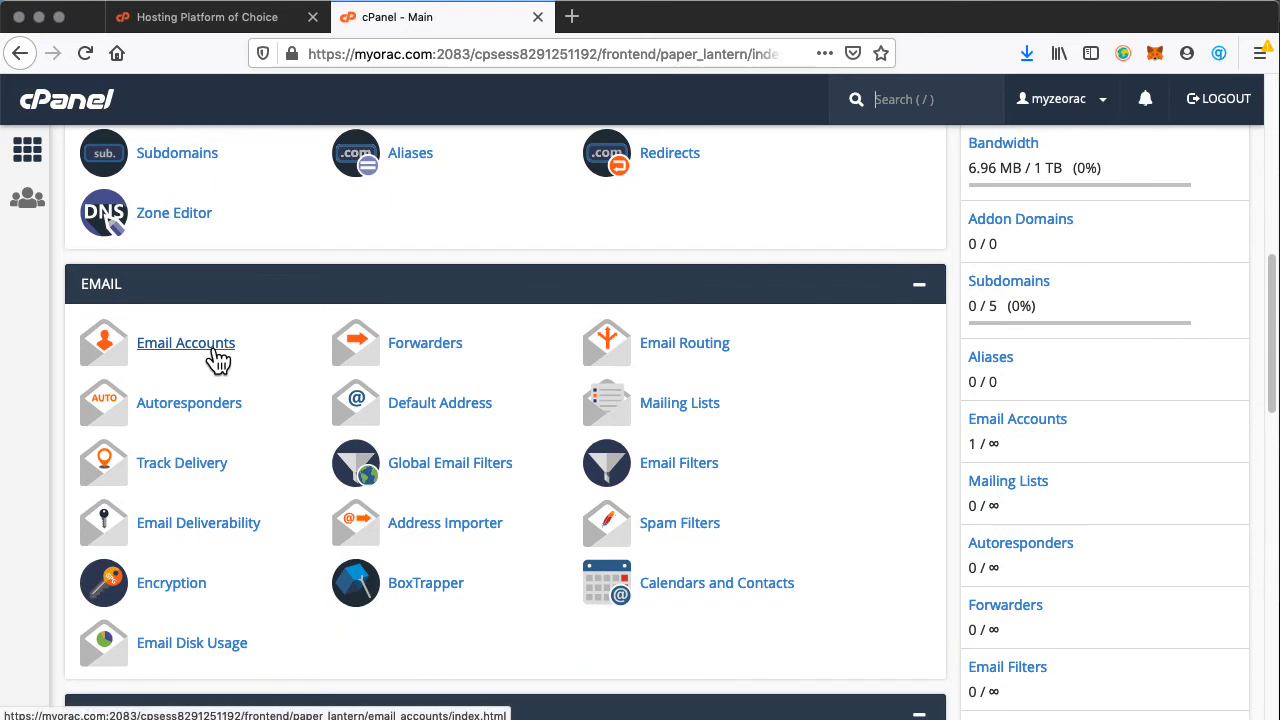
pyautogui.click(213, 352)
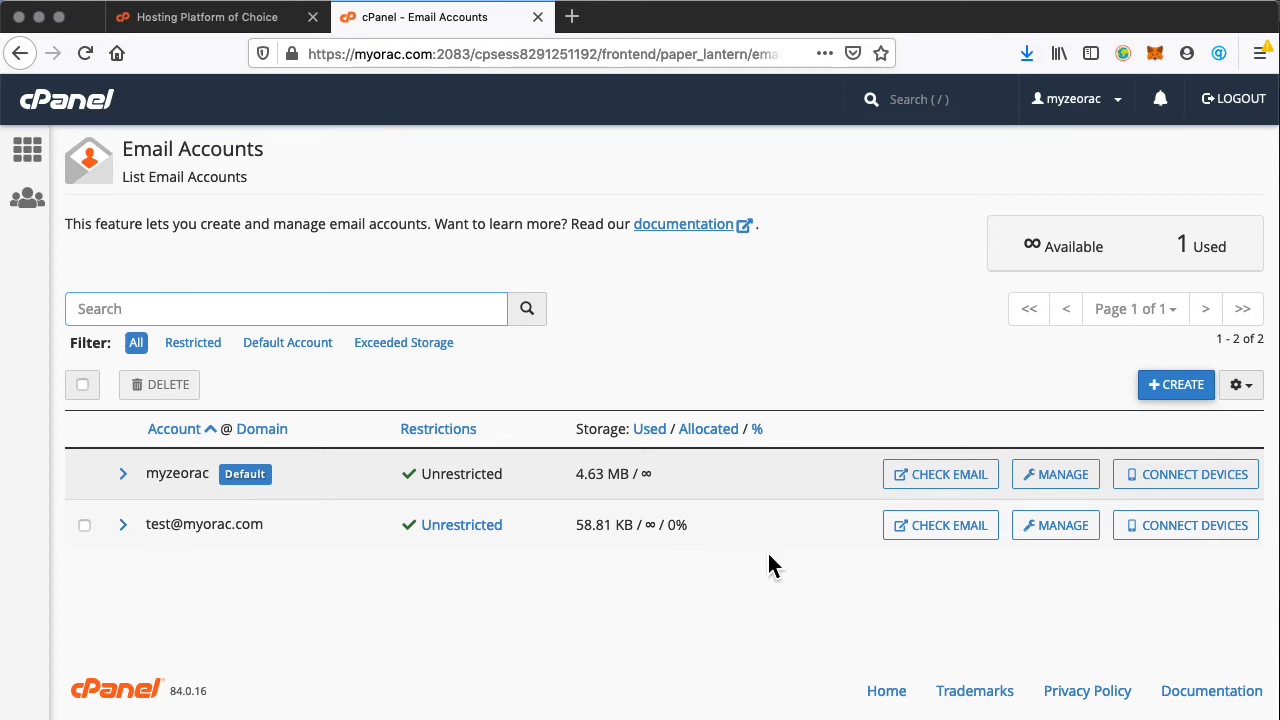
# - Open the Connect Devices page for the new email account and examine the recommended Secure SSL/TLS manual mail client settings
pyautogui.click(1180, 526)
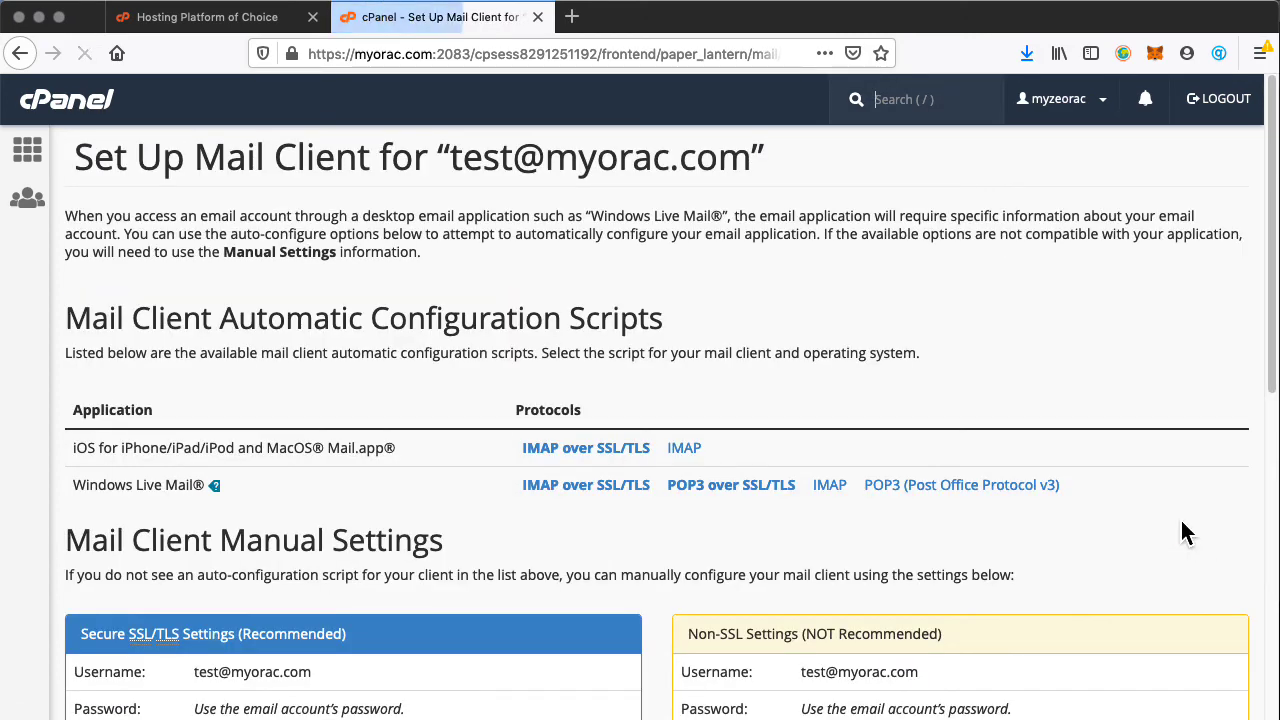
pyautogui.scroll(-3, 945, 485)
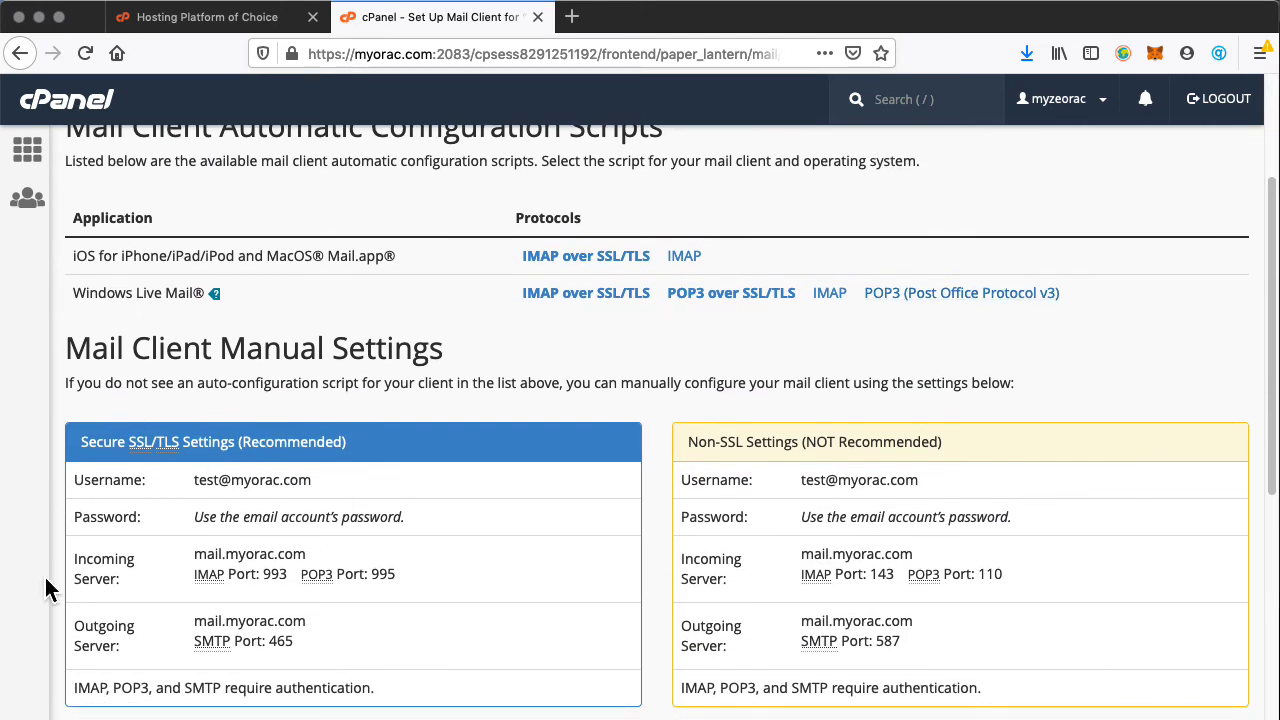
pyautogui.moveTo(93, 449); pyautogui.dragTo(405, 636)
pyautogui.click(405, 636)
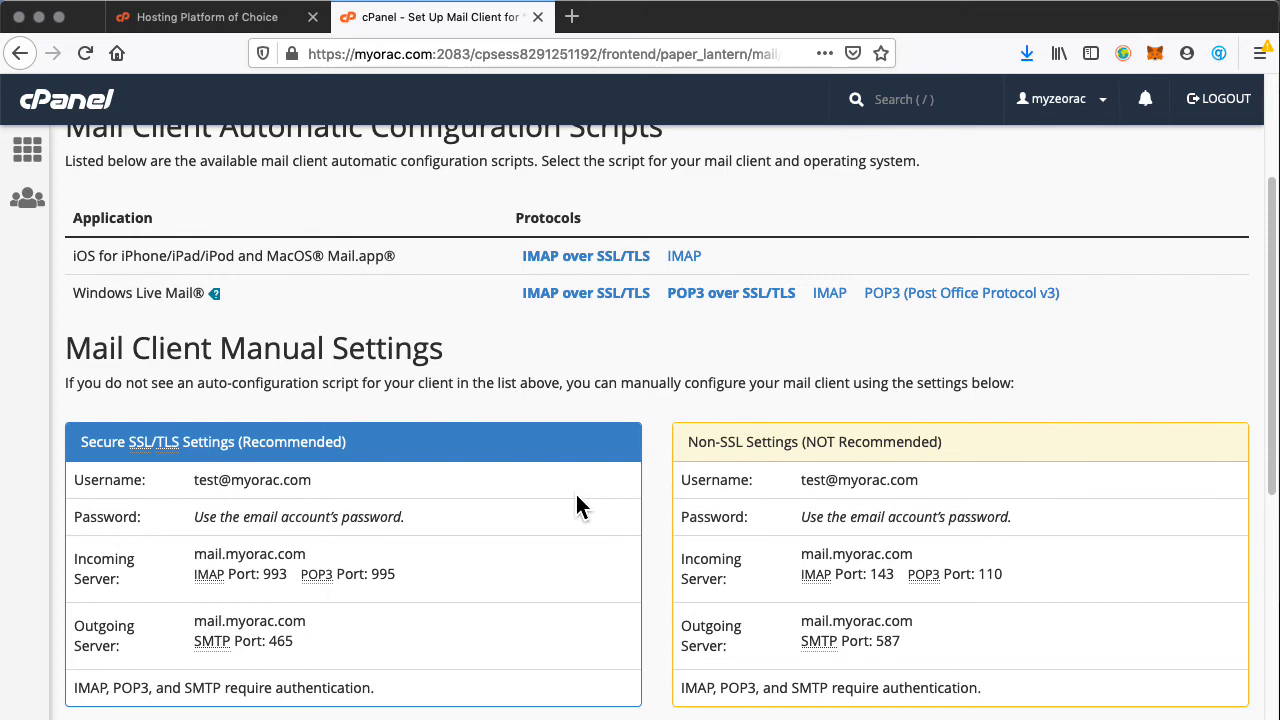
# - Compare the secure and non-SSL manual mail client settings and the automatic configuration scripts on the Set Up Mail Client page
pyautogui.scroll(-2, 576, 500)
pyautogui.scroll(1, 578, 495)
pyautogui.scroll(-3, 576, 483)
pyautogui.scroll(6, 580, 486)
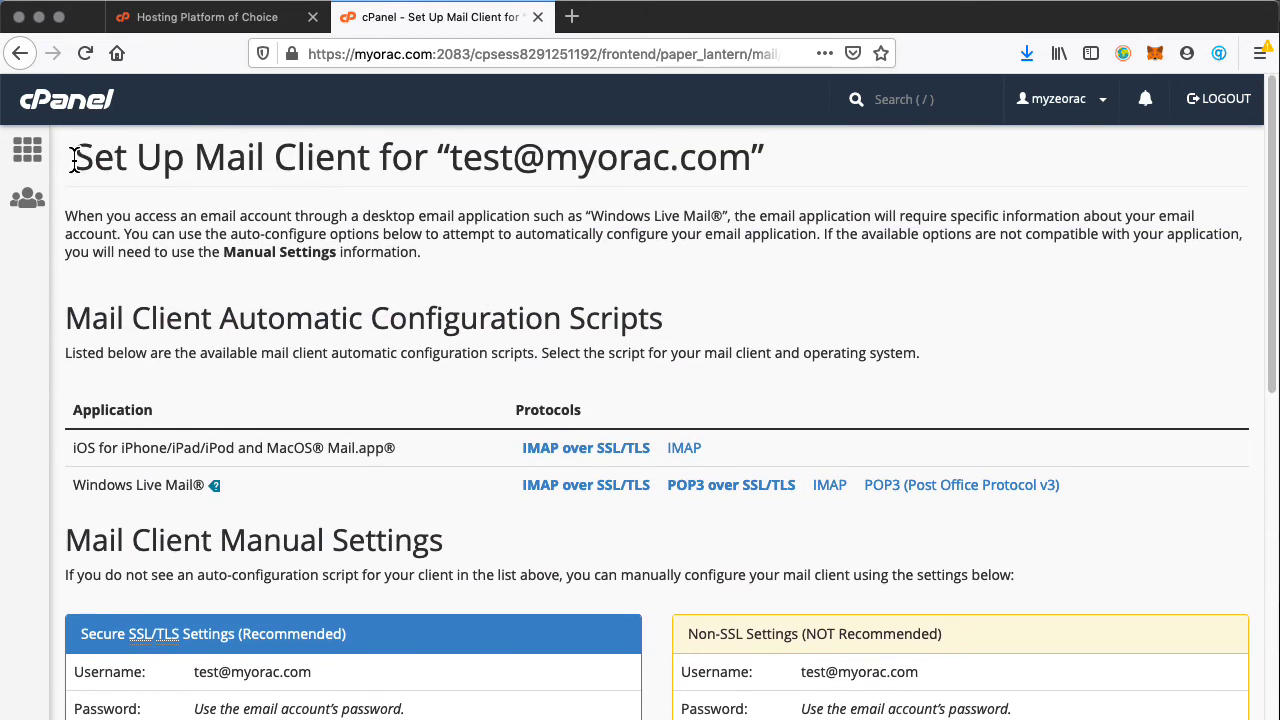
# - Return to the cPanel main page and open the Email Accounts list
pyautogui.click(27, 149)
pyautogui.scroll(-3, 975, 560)
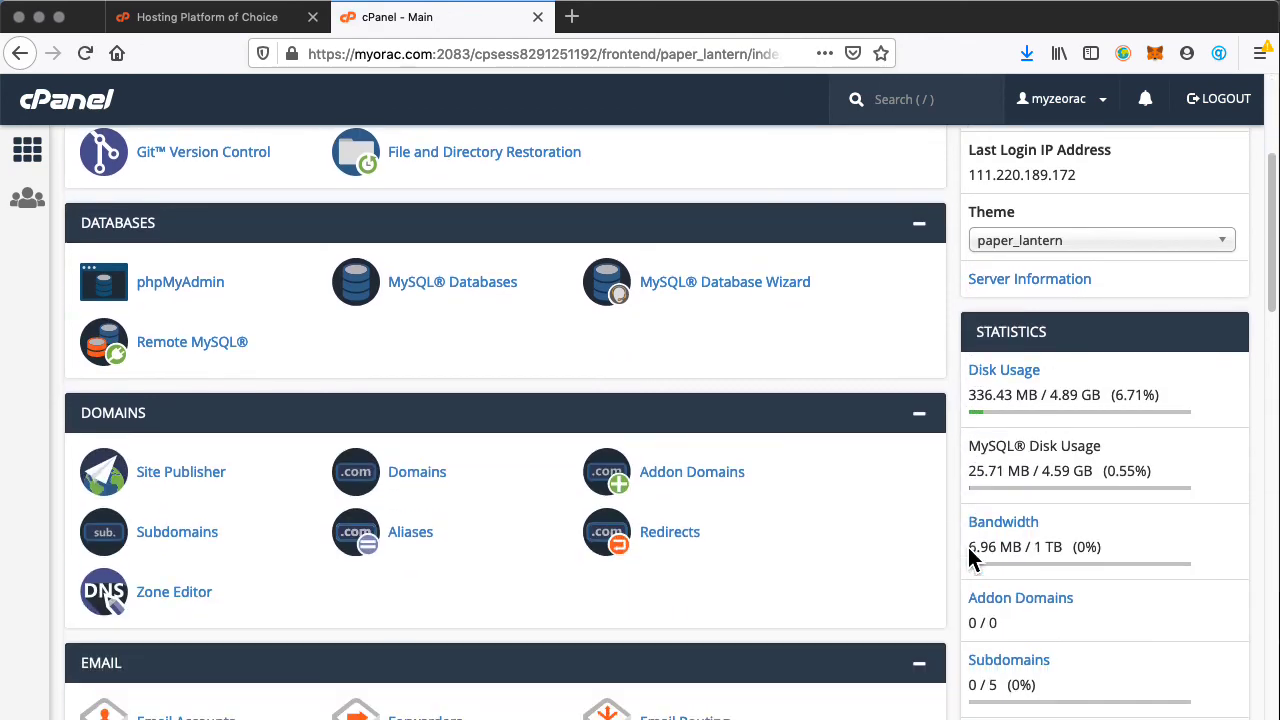
pyautogui.scroll(-4, 975, 560)
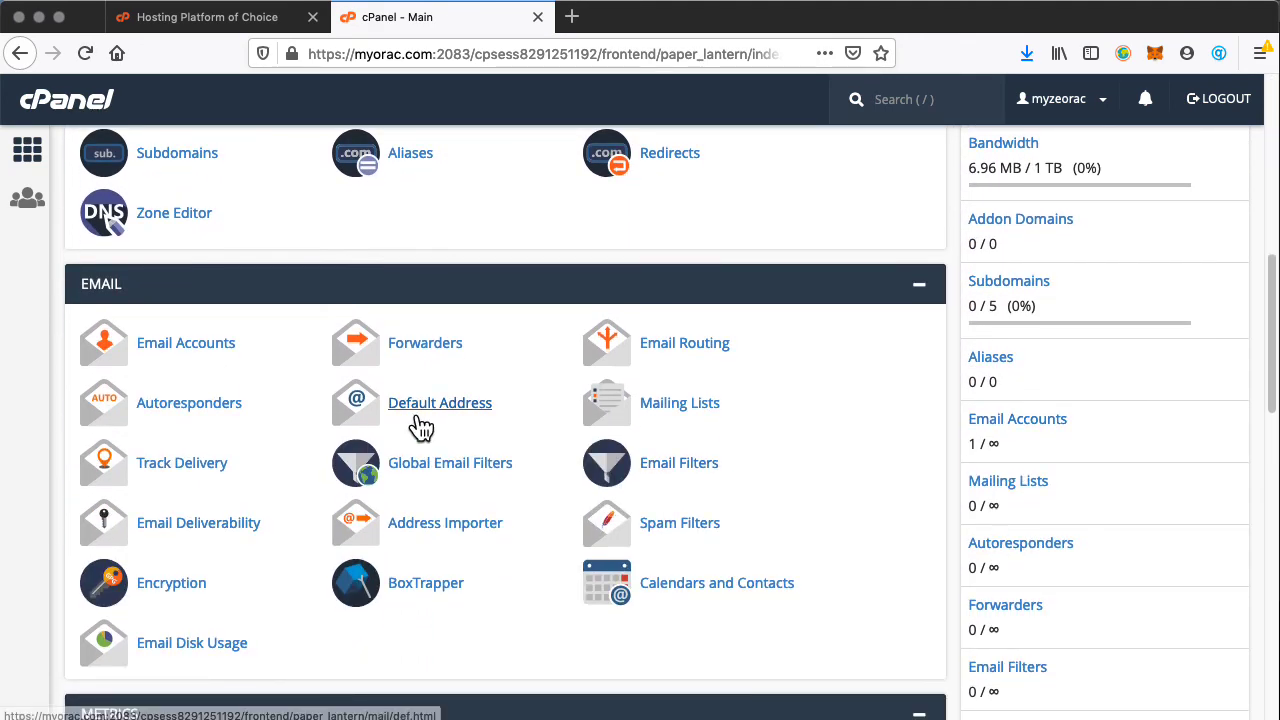
pyautogui.click(214, 346)
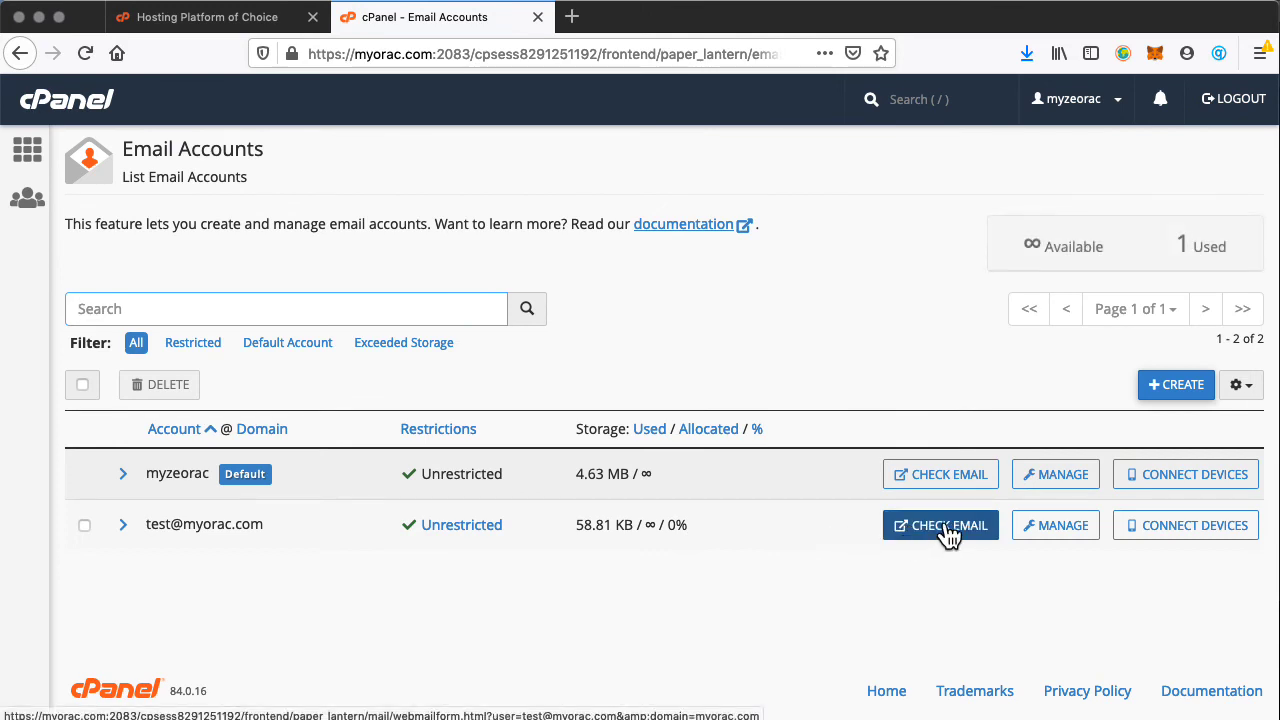
# - Open webmail for the new myorac.com email account and review the device choices for setting up email
pyautogui.click(945, 530)
pyautogui.click(1214, 89)
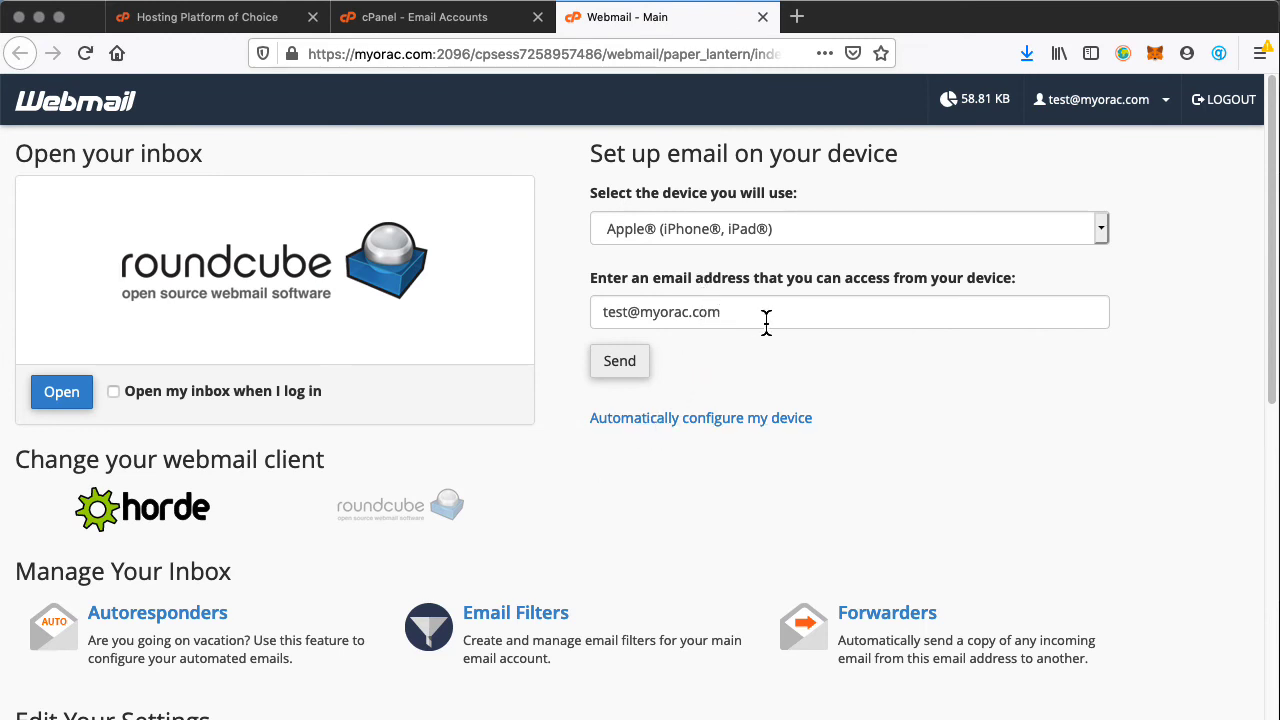
pyautogui.click(772, 231)
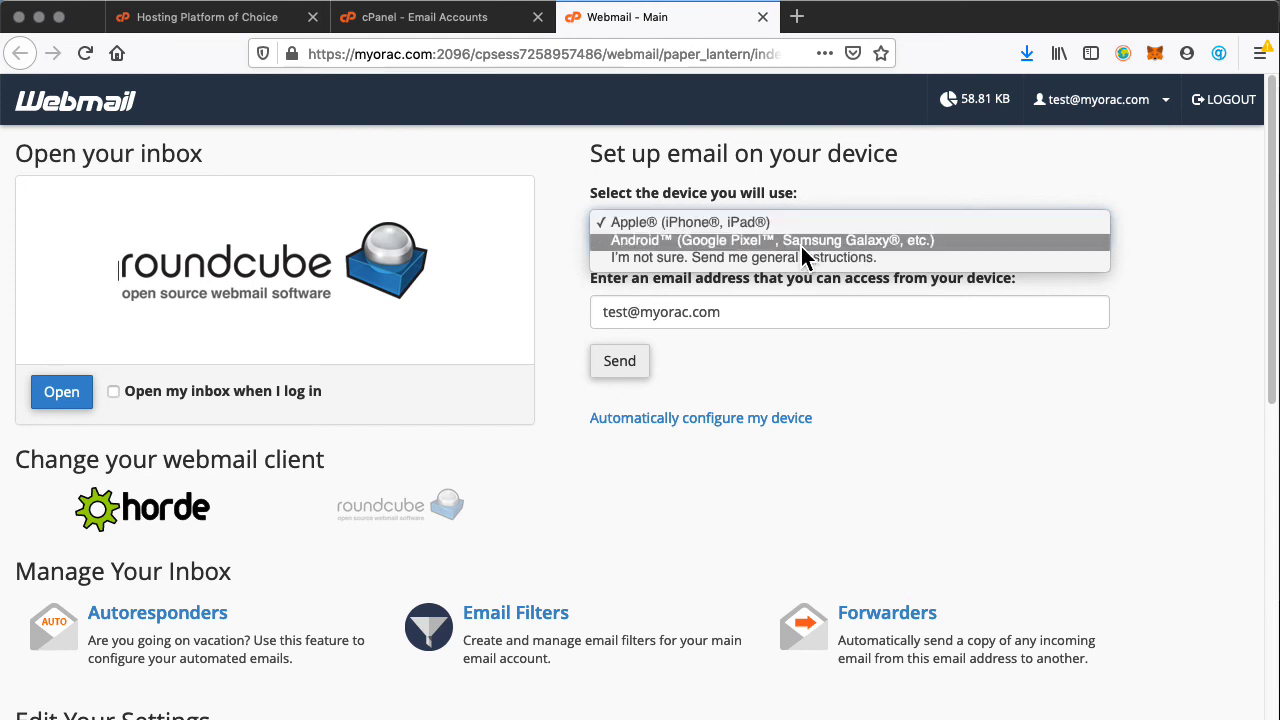
pyautogui.click(843, 194)
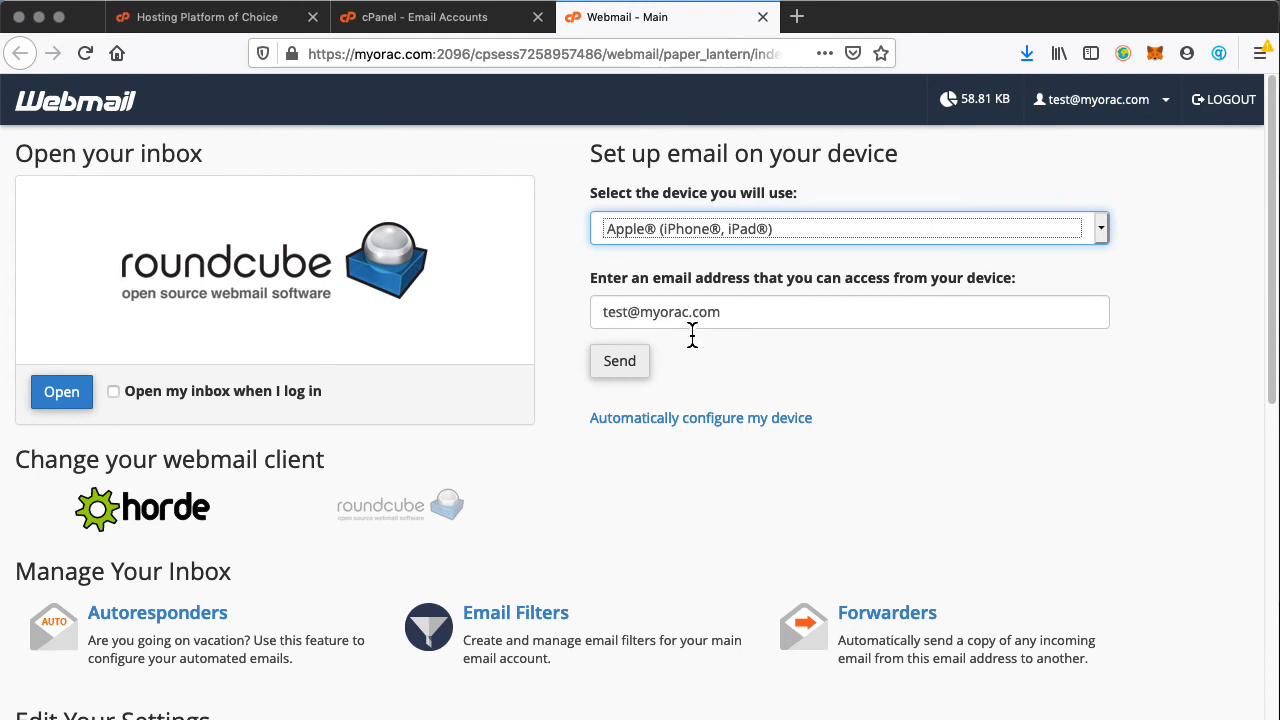
# - Open the automatic device configuration page from webmail and look through its configuration scripts, manual settings and email instructions
pyautogui.click(658, 430)
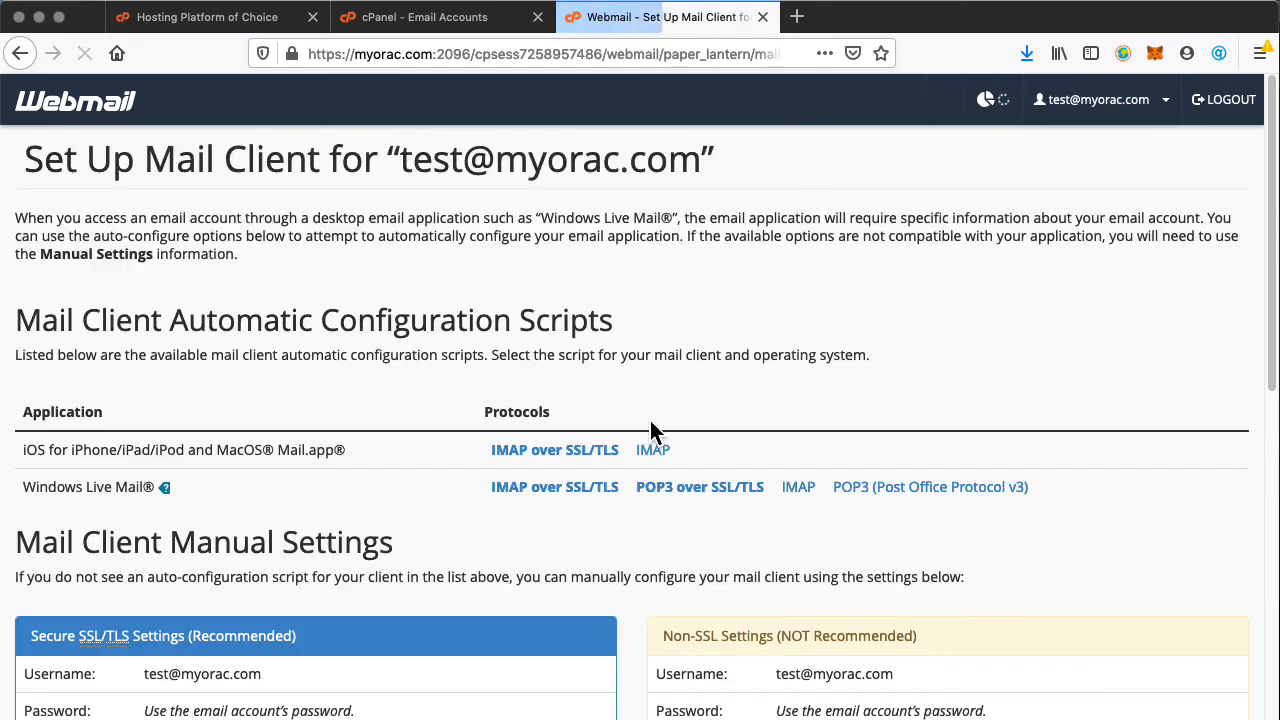
pyautogui.scroll(-5, 673, 460)
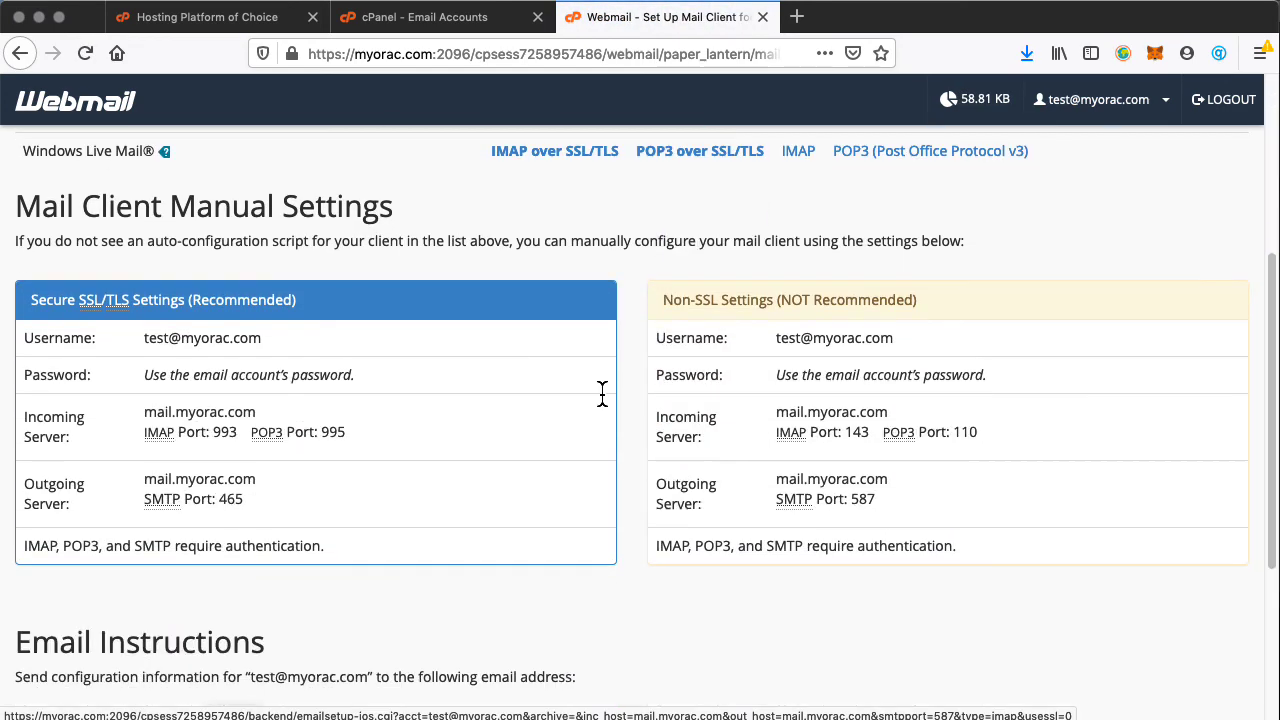
pyautogui.scroll(1, 558, 372)
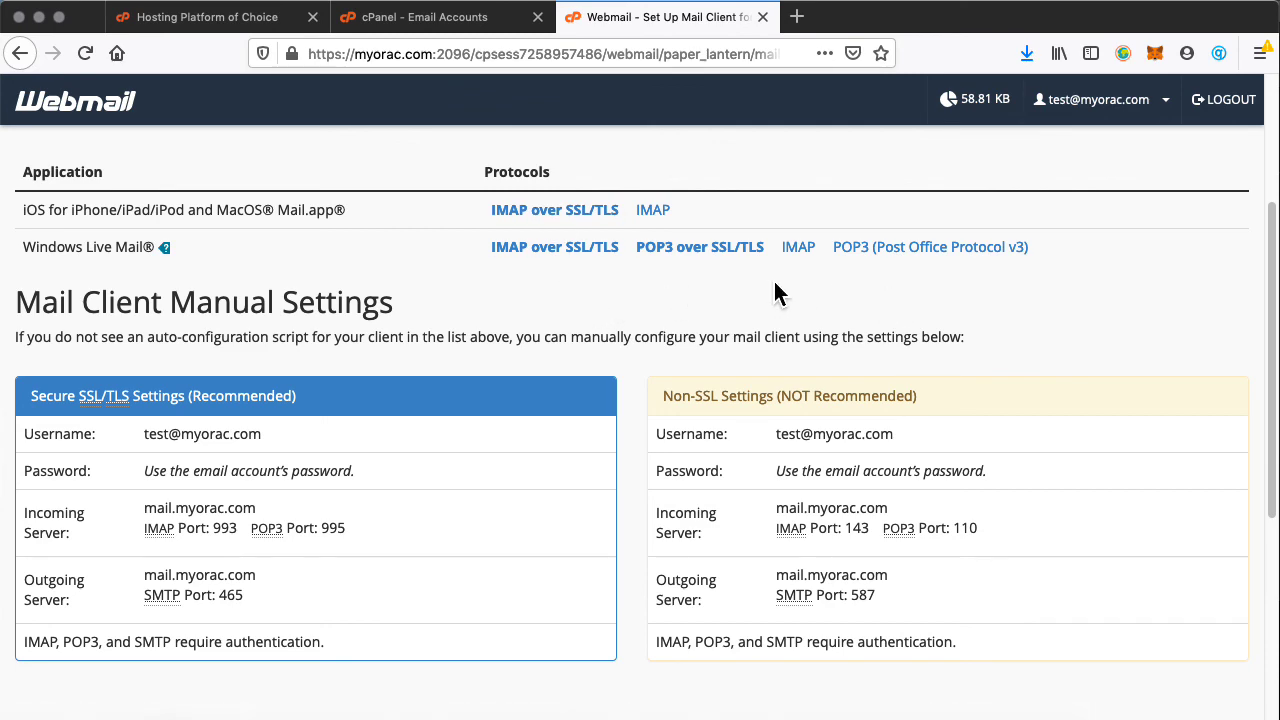
pyautogui.scroll(-4, 622, 420)
pyautogui.scroll(-1, 620, 423)
pyautogui.scroll(8, 733, 362)
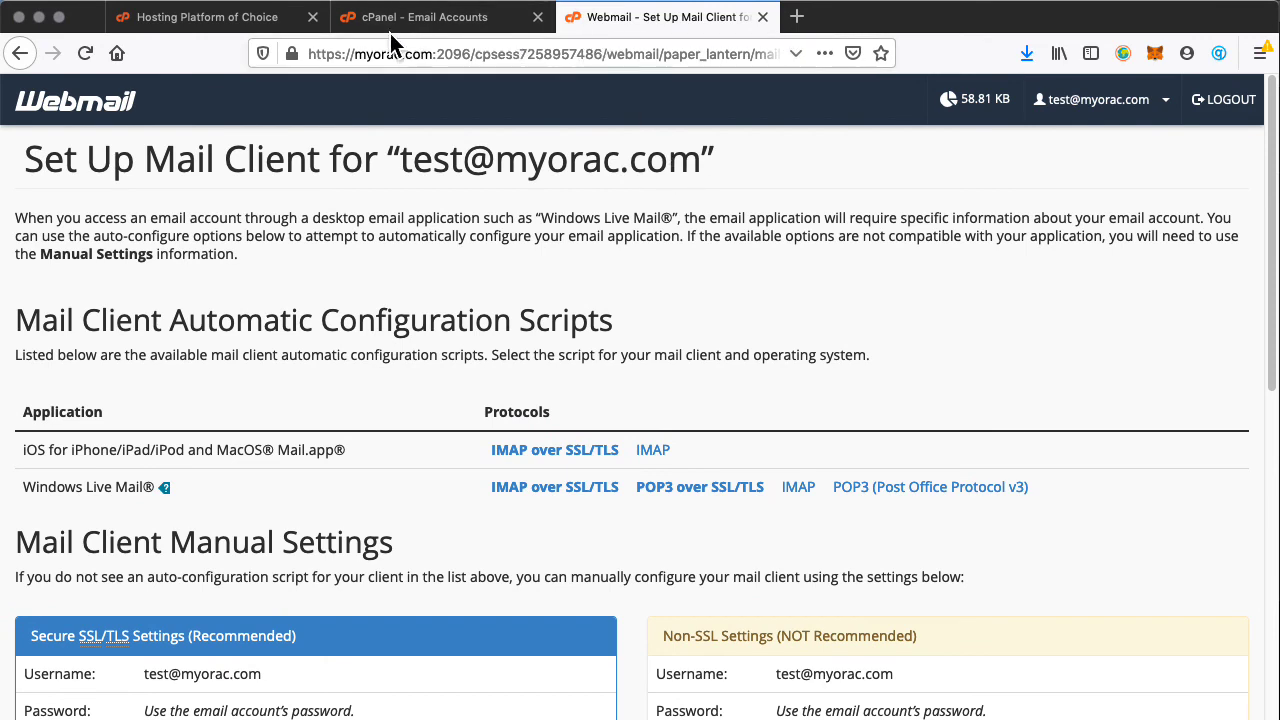
# - Open myorac.com in a new browser tab and go to its webmail login page at myorac.com/webmail
pyautogui.click(800, 18)
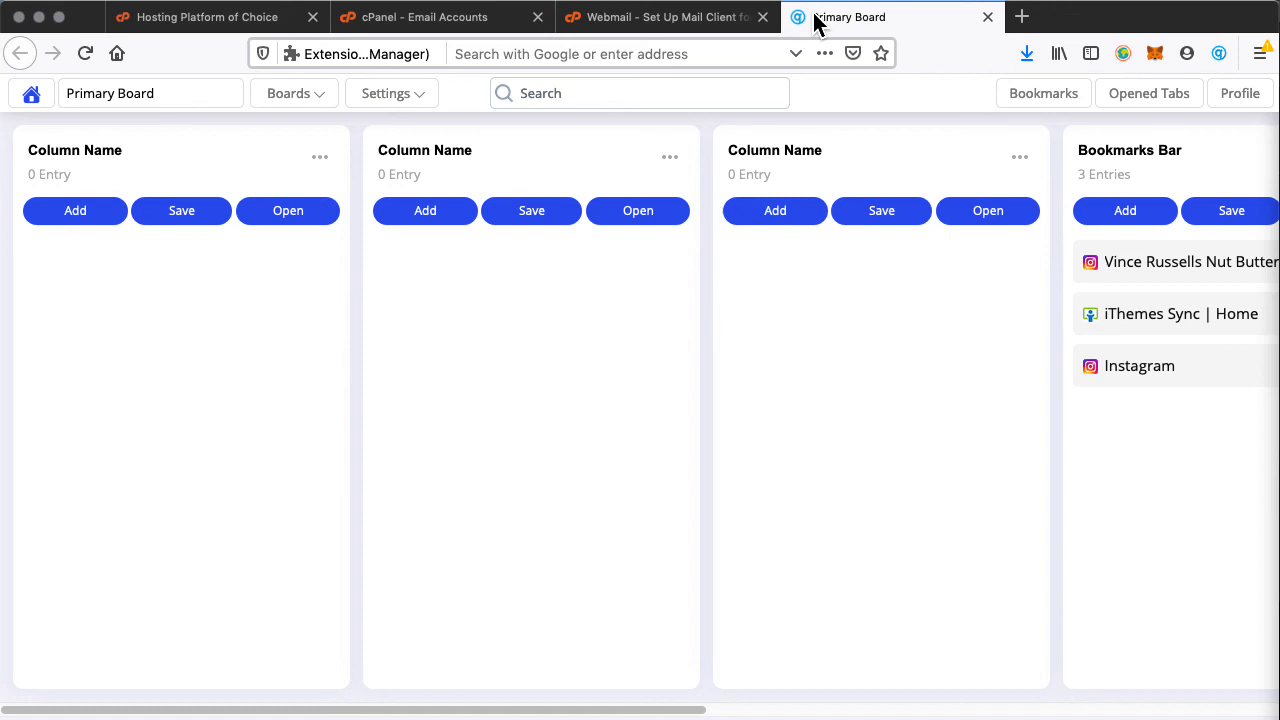
pyautogui.write('myorac.com/')
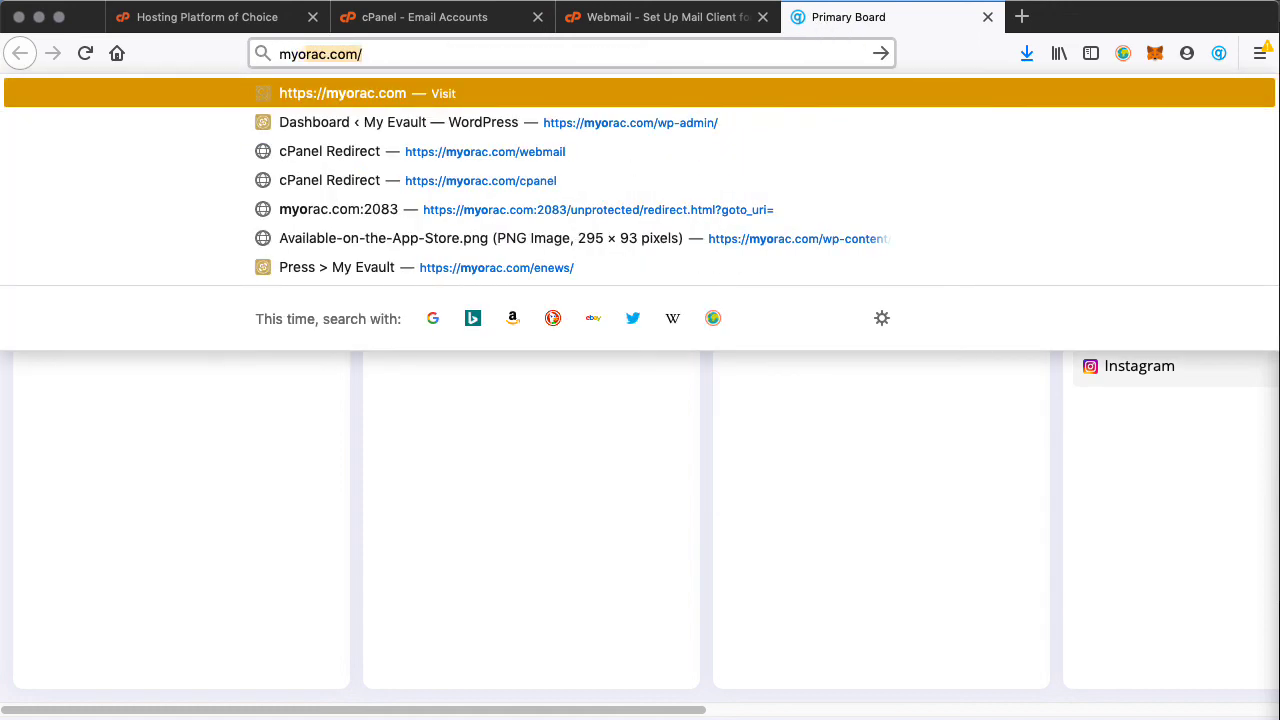
pyautogui.press('Return')
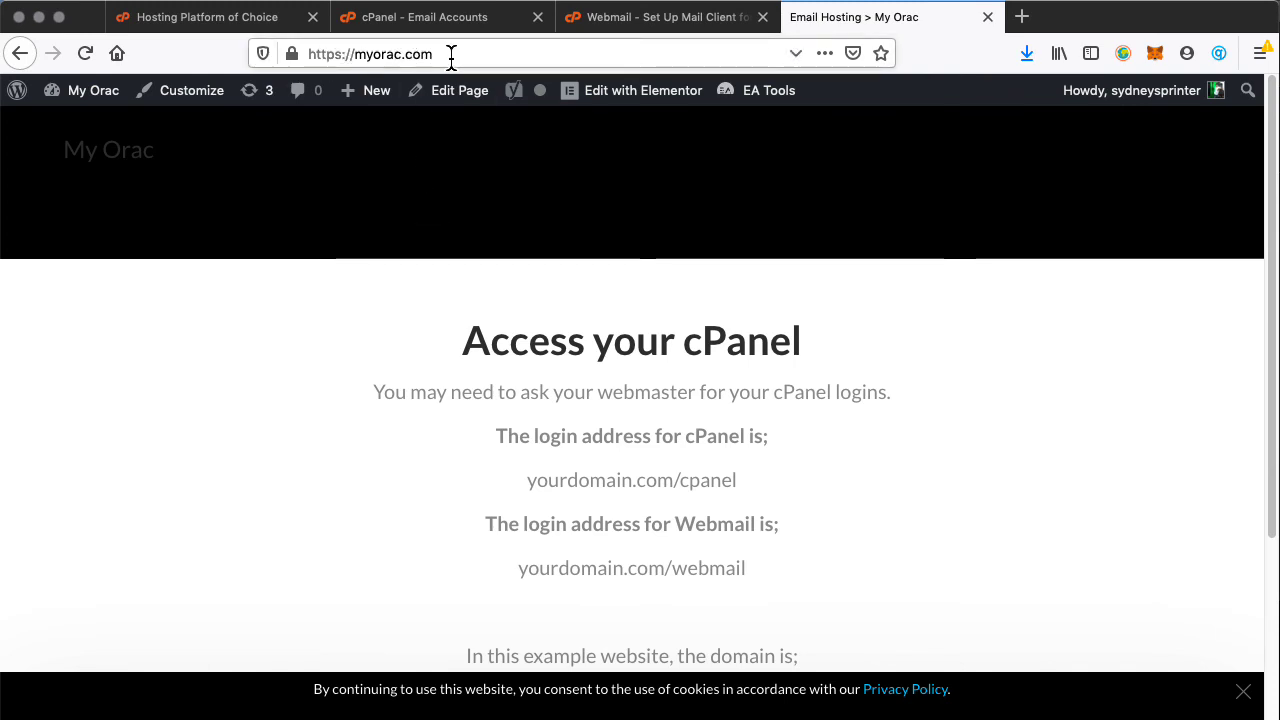
pyautogui.click(450, 54)
pyautogui.click(451, 54)
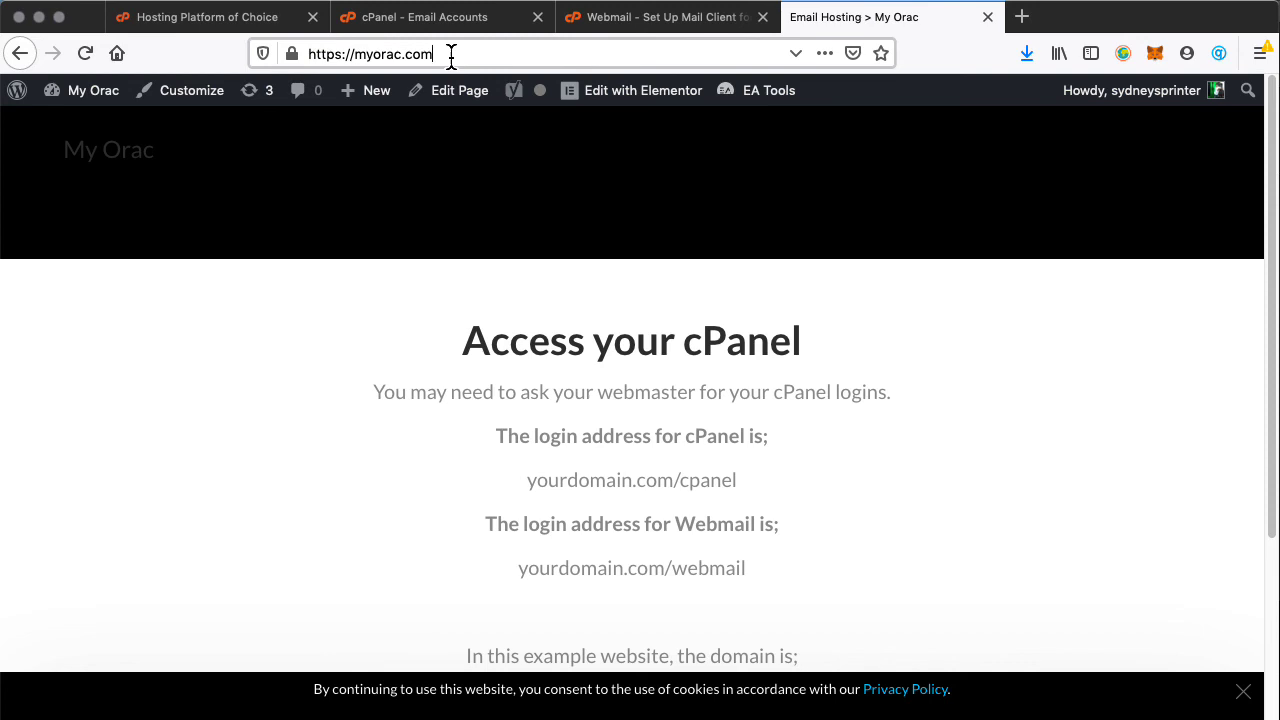
pyautogui.write('/webmail')
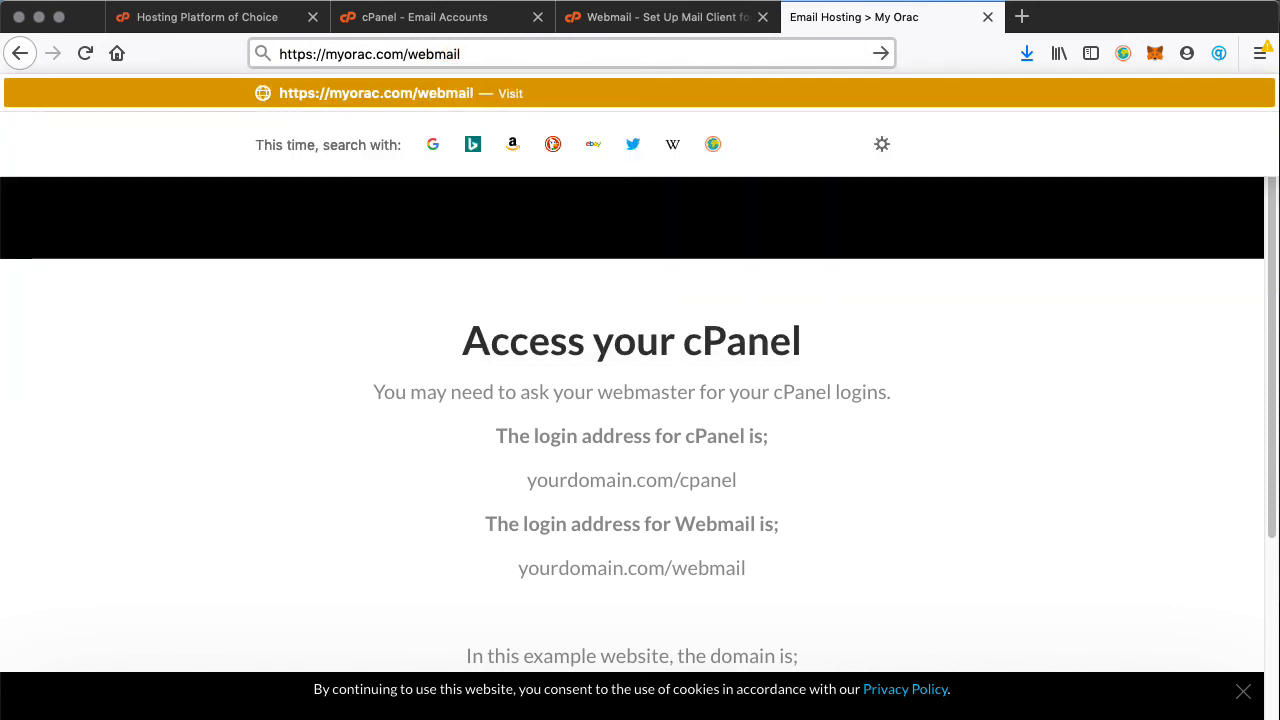
pyautogui.press('Return')
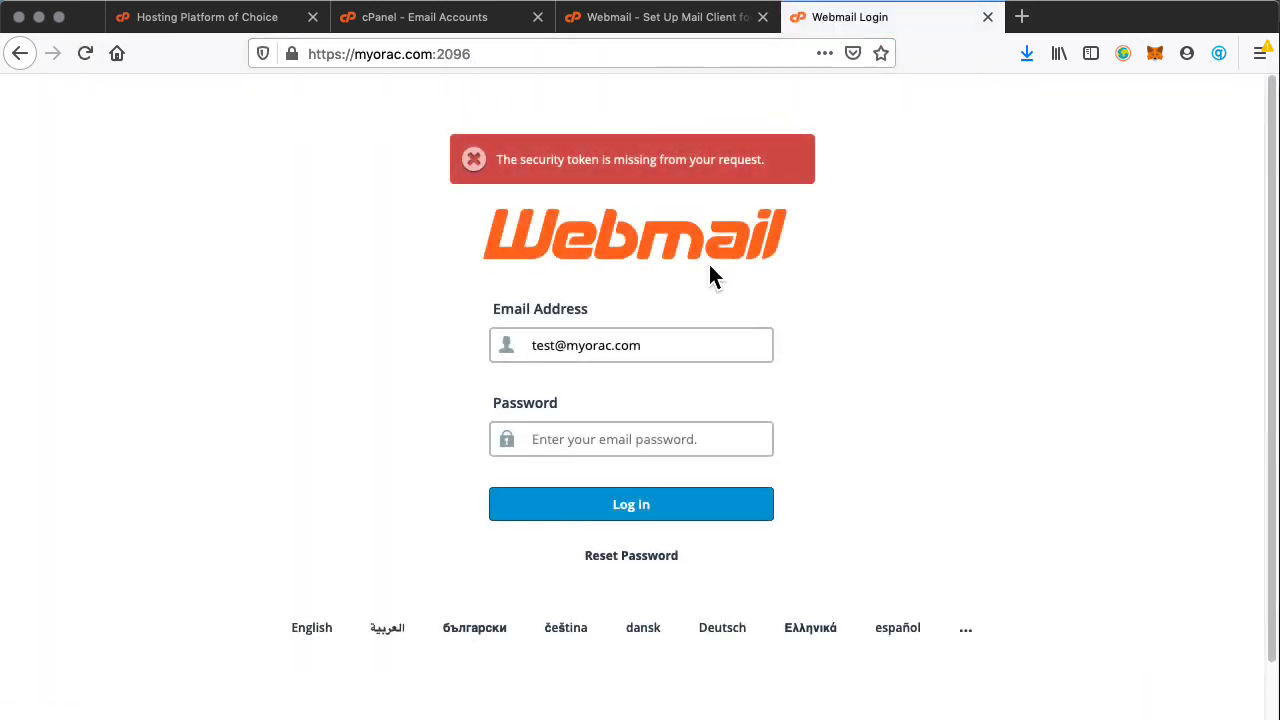
# - Log in to webmail with the email address and password auto-filled from PasswordWallet's My Orac Email Test entry, and open the Roundcube inbox
pyautogui.press('super+Tab')
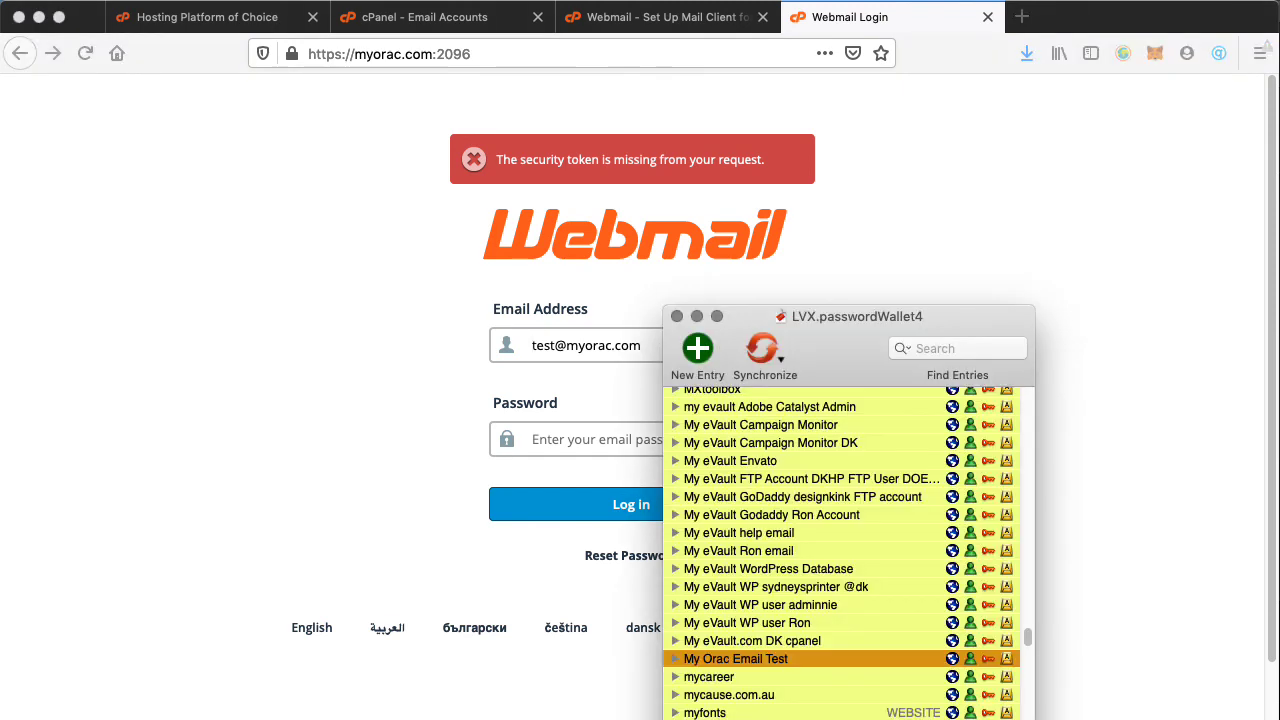
pyautogui.click(1016, 660)
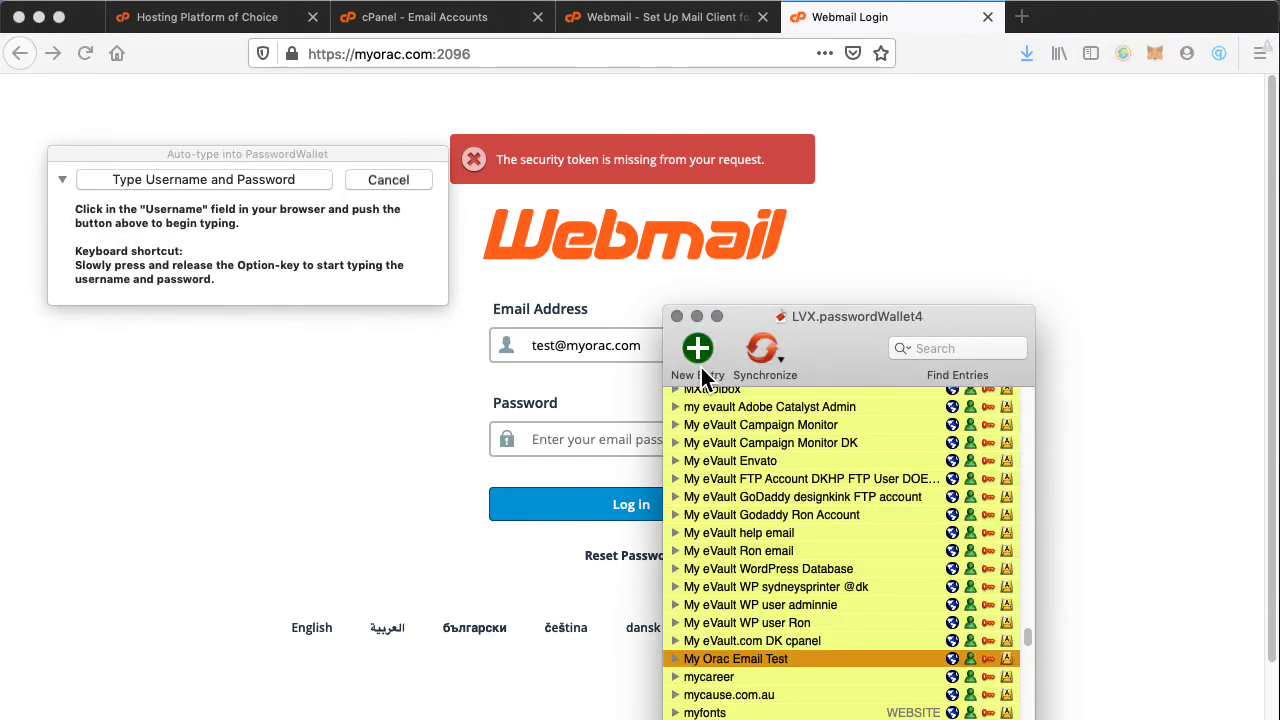
pyautogui.click(520, 311)
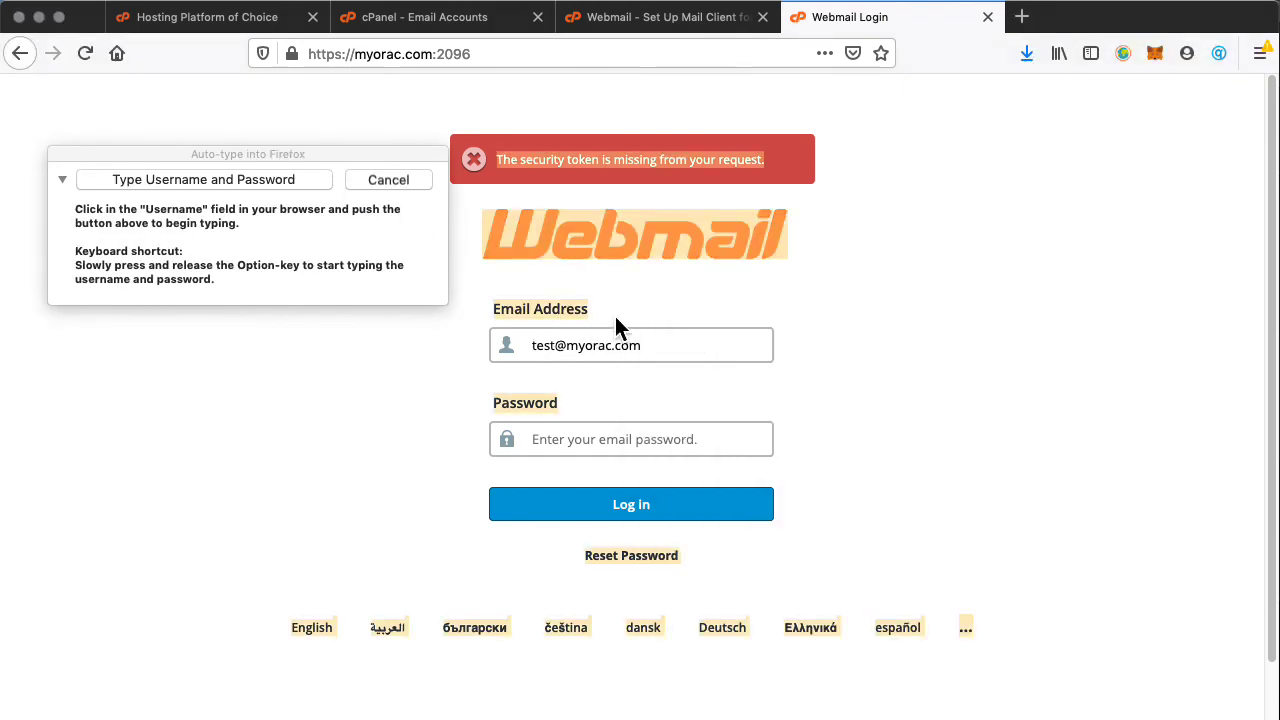
pyautogui.click(646, 352)
pyautogui.tripleClick(646, 352)
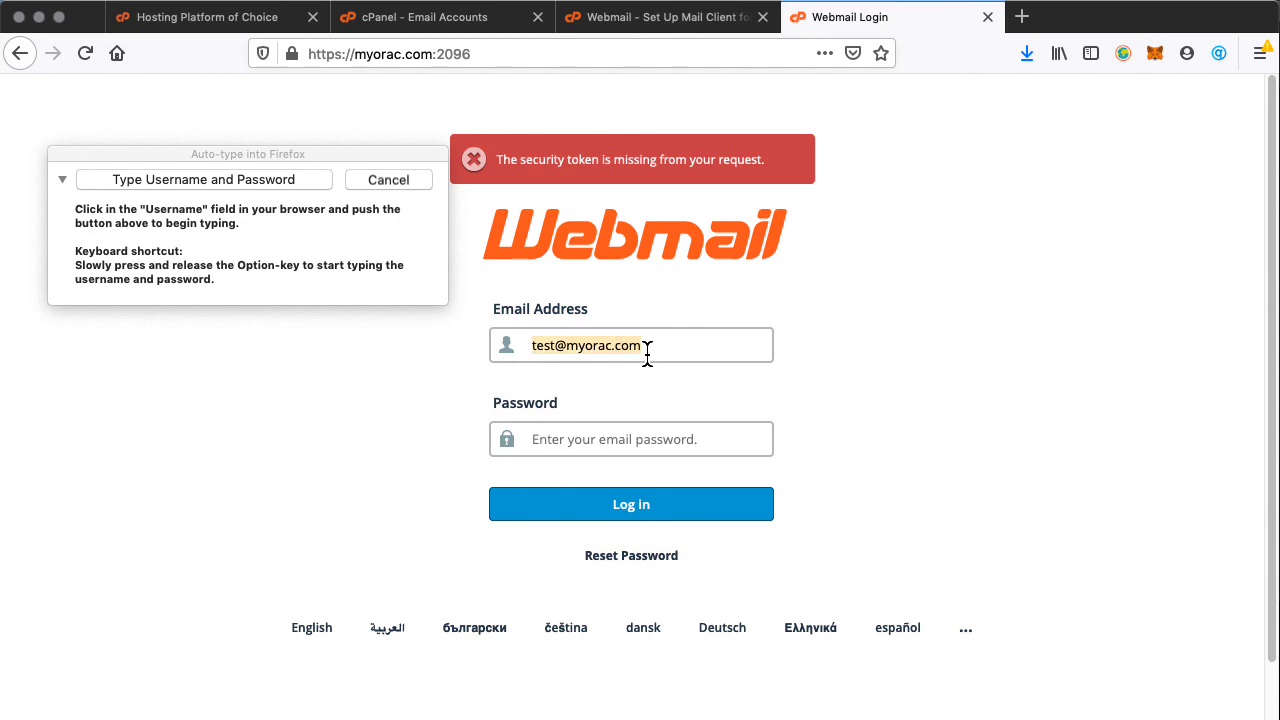
pyautogui.click(287, 179)
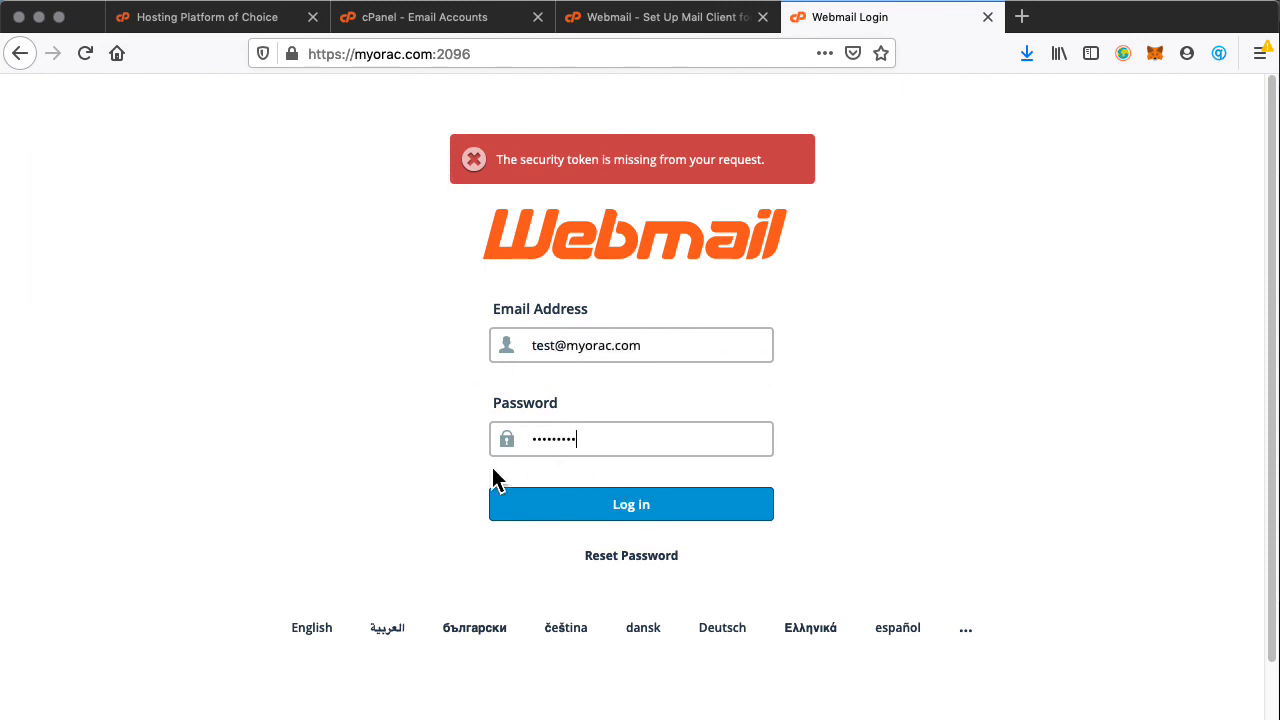
pyautogui.click(632, 508)
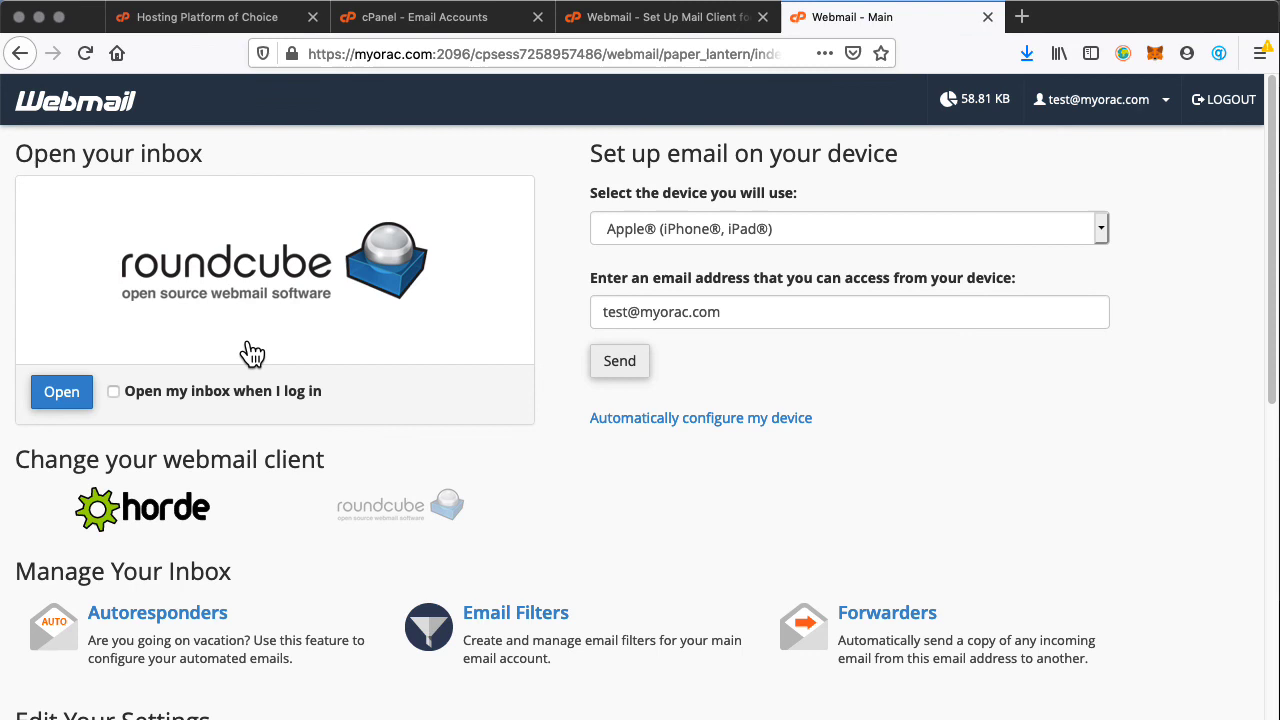
pyautogui.click(224, 287)
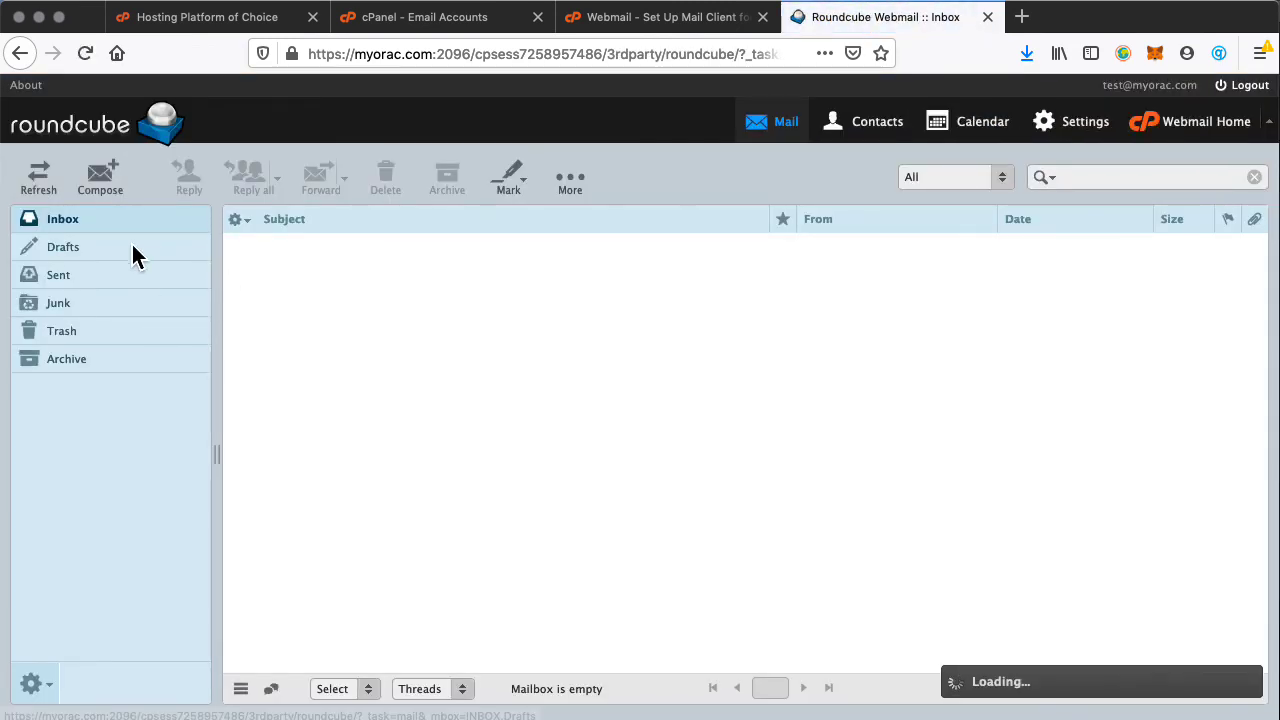